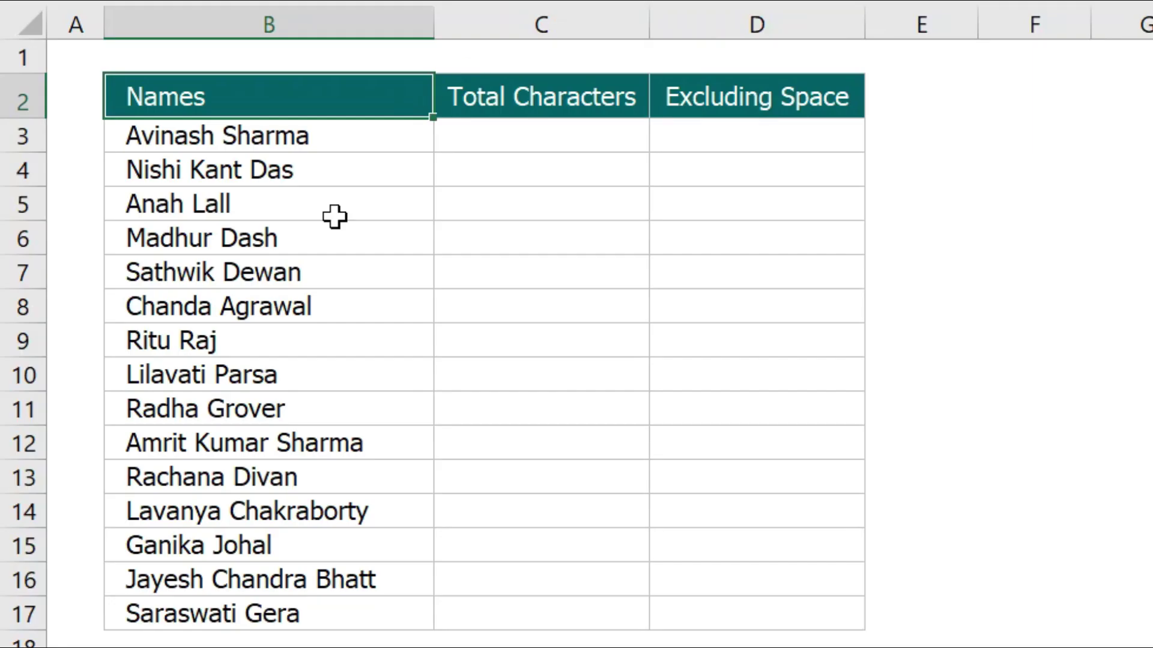
# - Enter the formula =LEN(B3) in C3 to count the total characters of the first name
pyautogui.moveTo(301, 134); pyautogui.dragTo(263, 619)
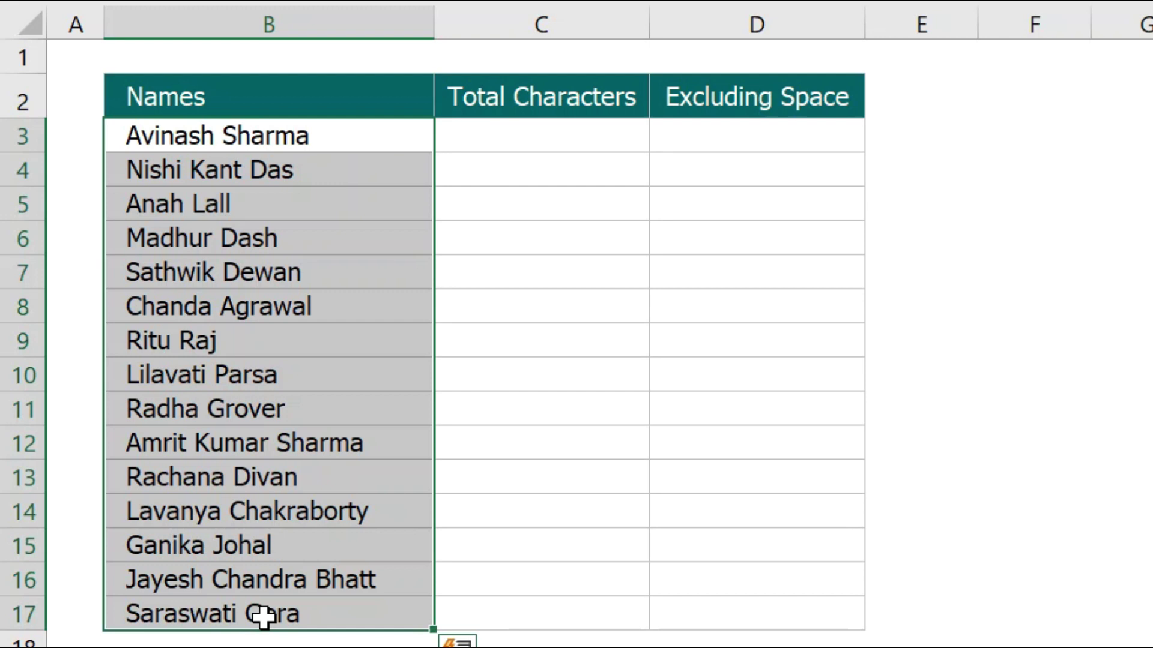
pyautogui.click(575, 145)
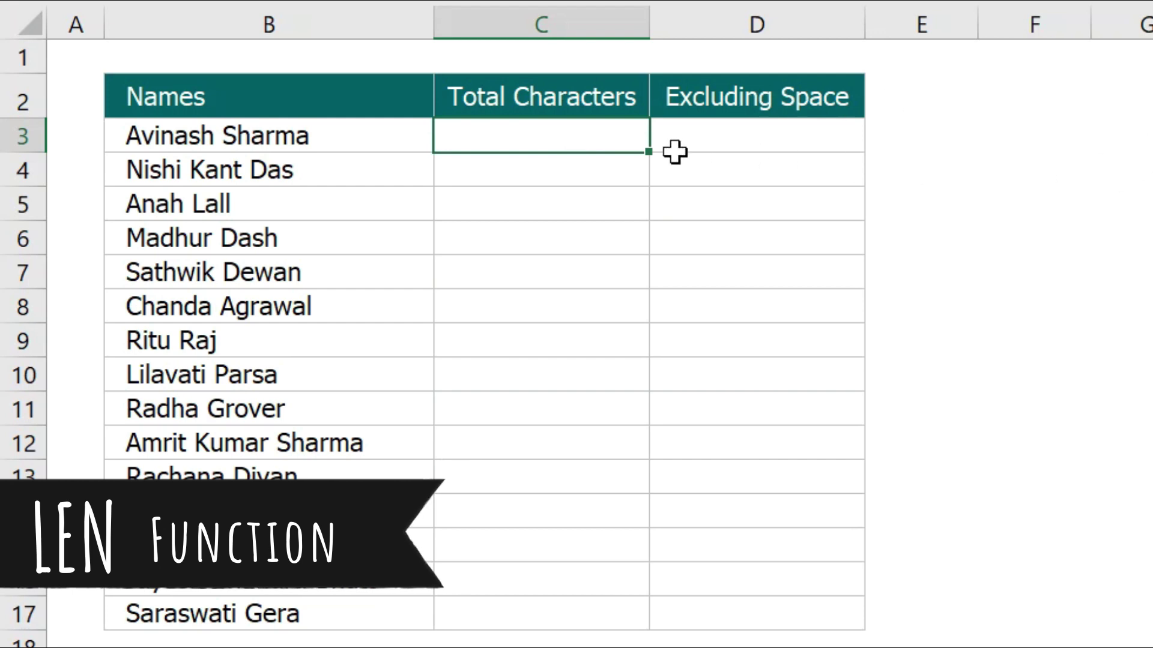
pyautogui.write('=len')
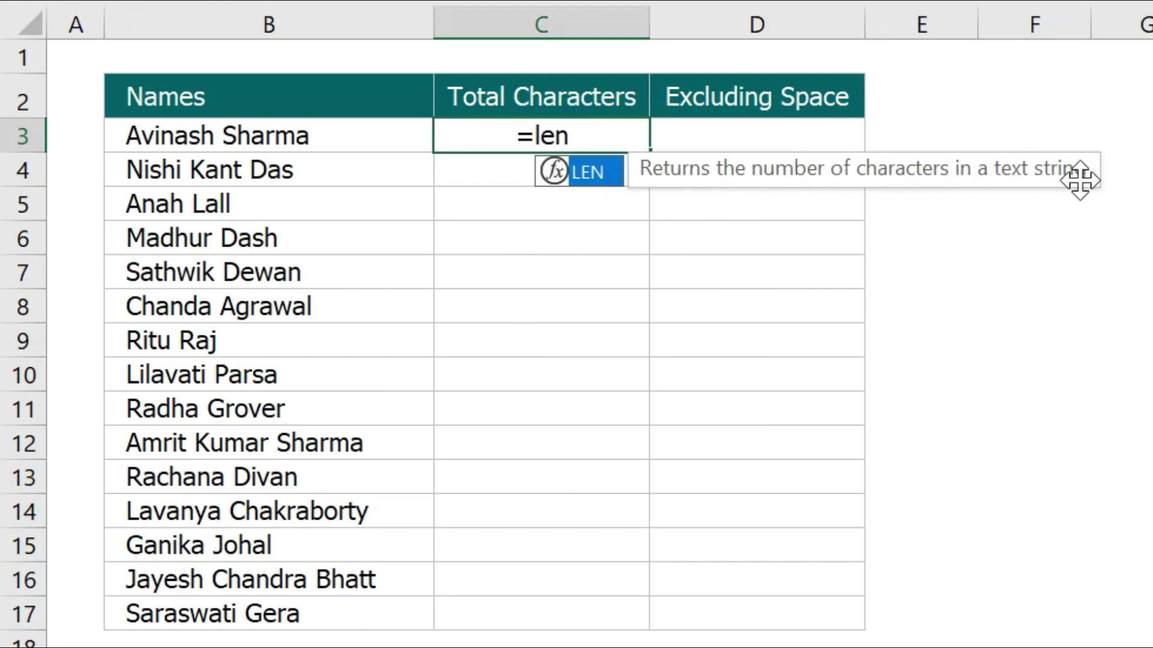
pyautogui.press('Tab')
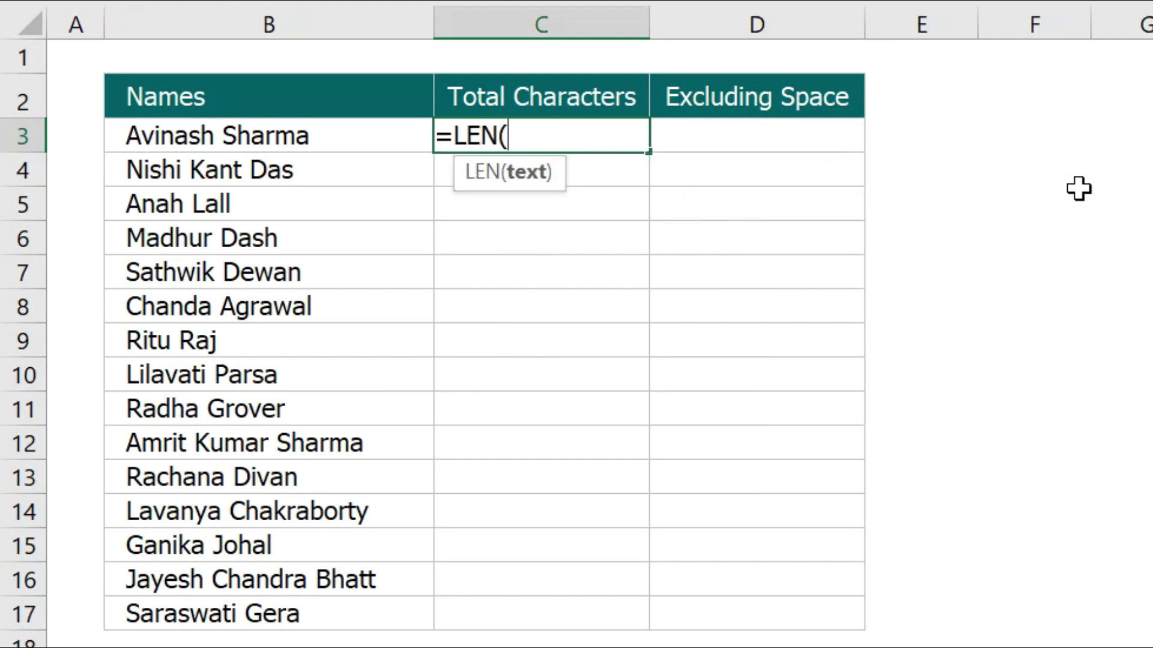
pyautogui.click(376, 137)
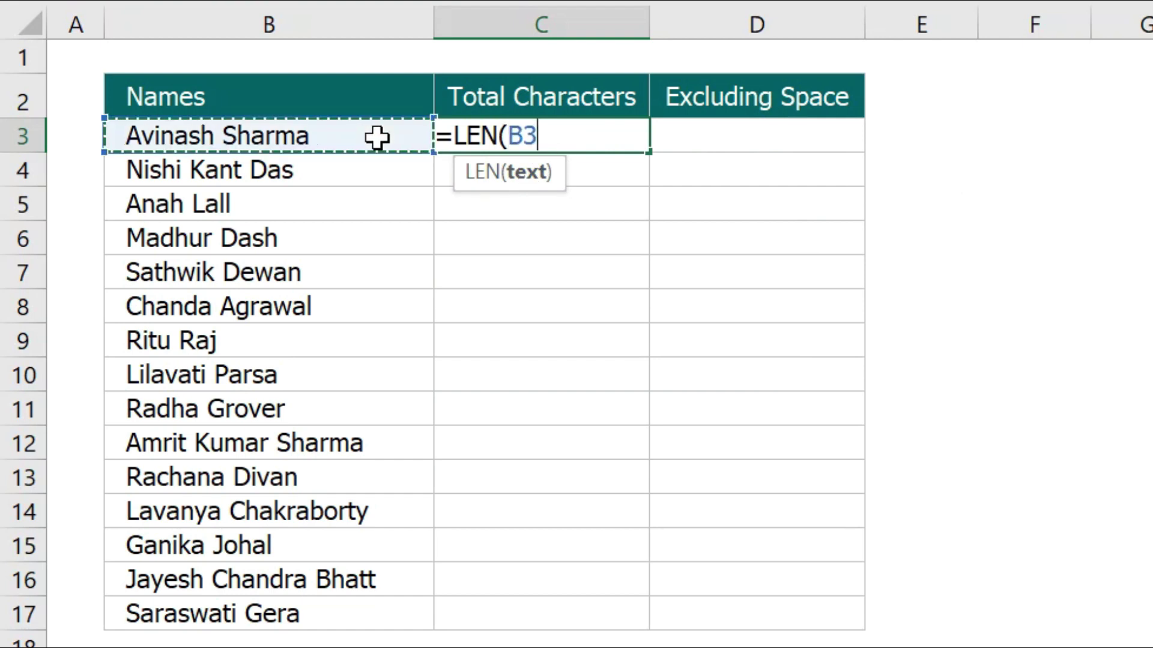
pyautogui.write(')')
pyautogui.press('Return')
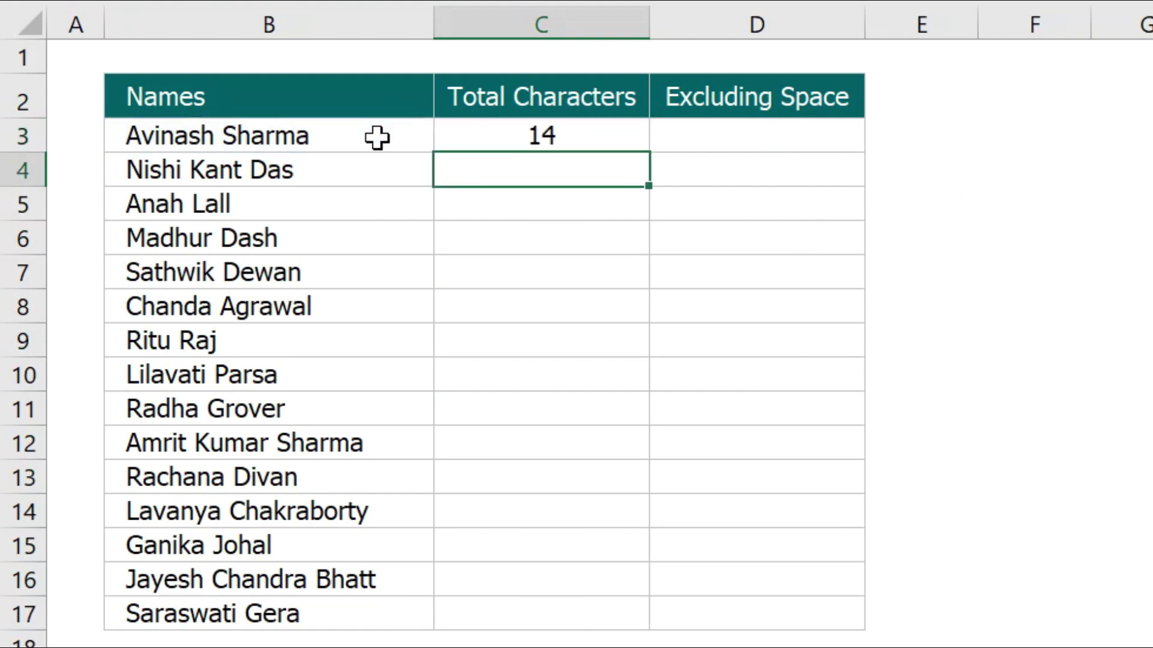
# - Fill the LEN formula from C3 down the Total Characters column to C17
pyautogui.click(552, 133)
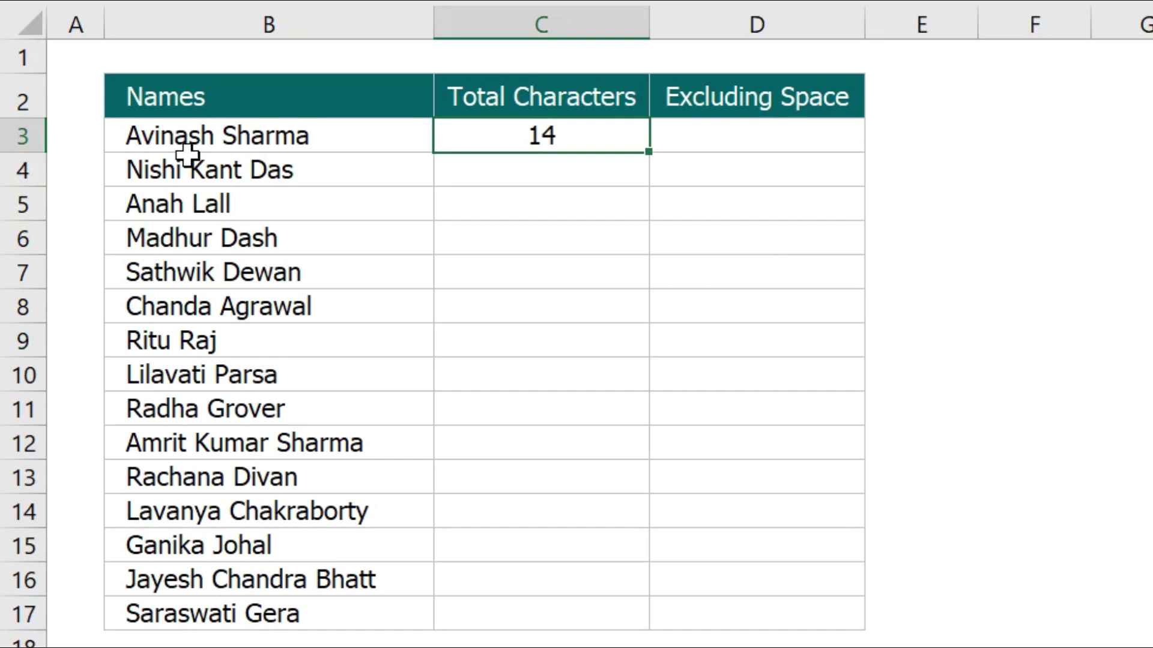
pyautogui.doubleClick(215, 135)
pyautogui.hotkey('shift', 'Right')
pyautogui.press('Escape')
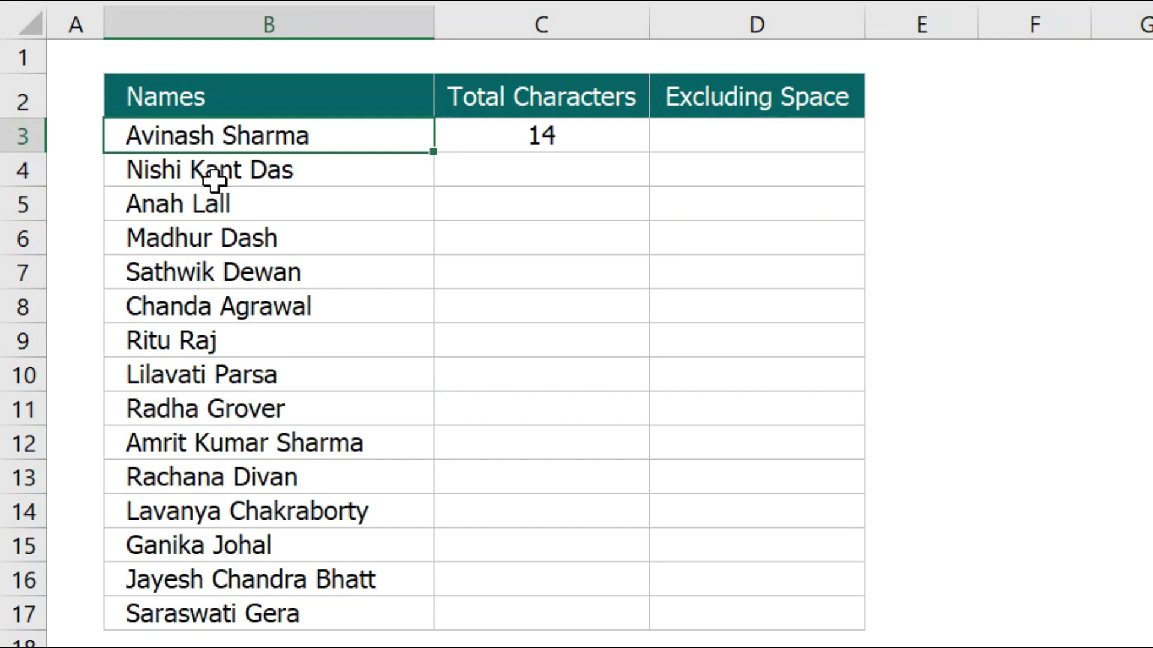
pyautogui.click(180, 171)
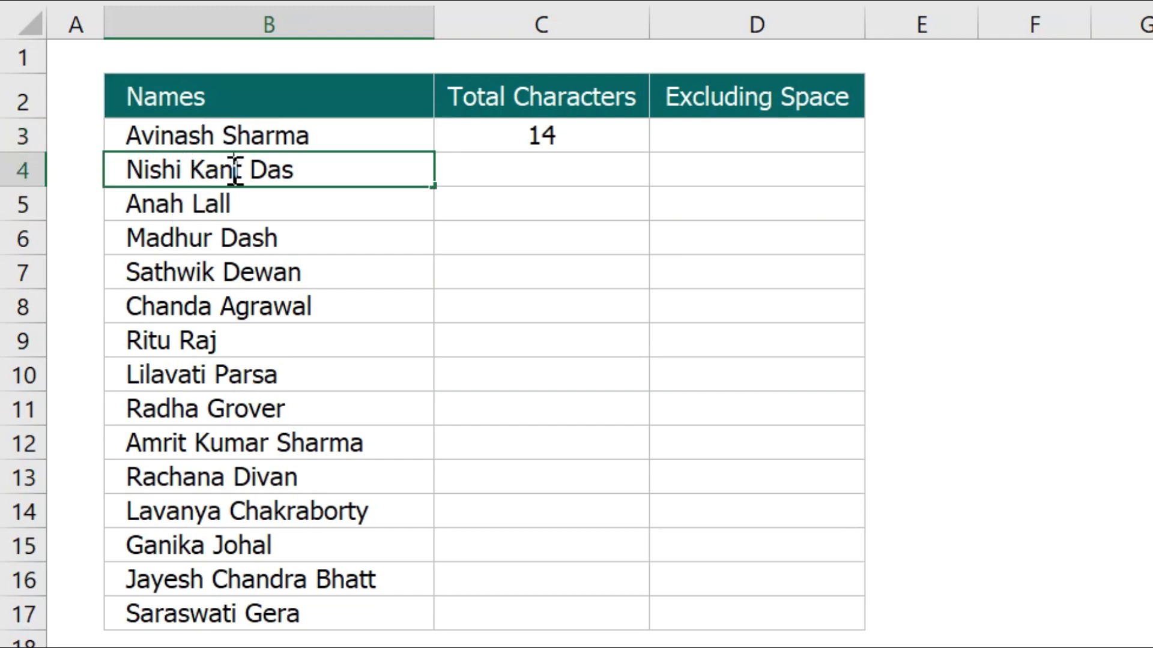
pyautogui.click(504, 131)
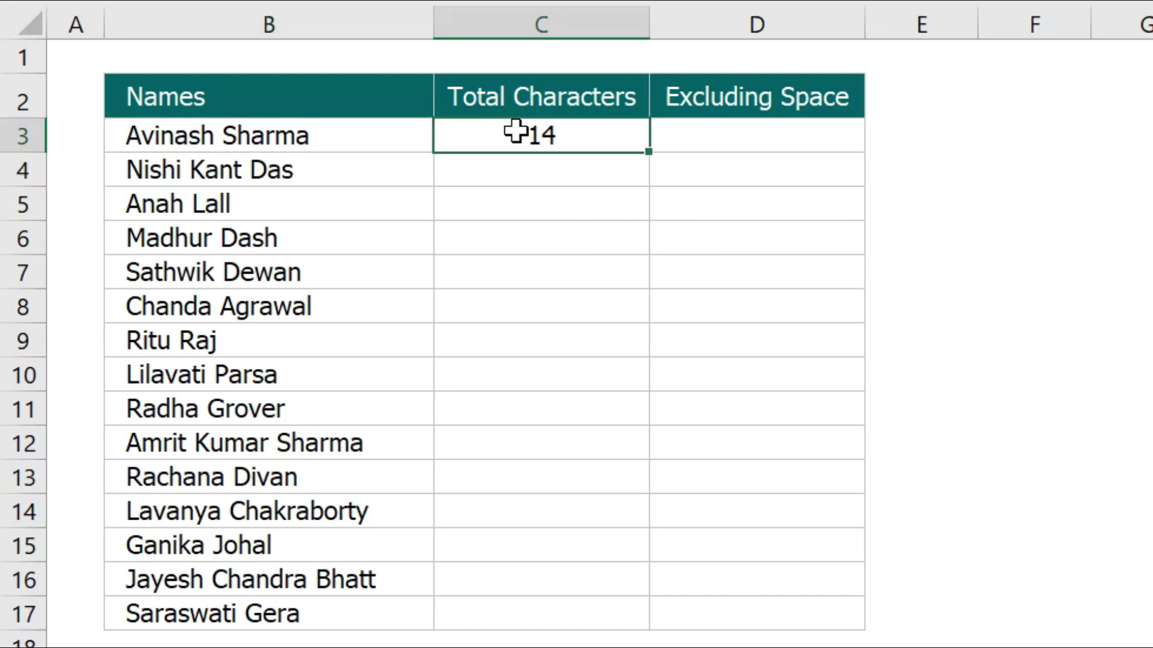
pyautogui.doubleClick(647, 152)
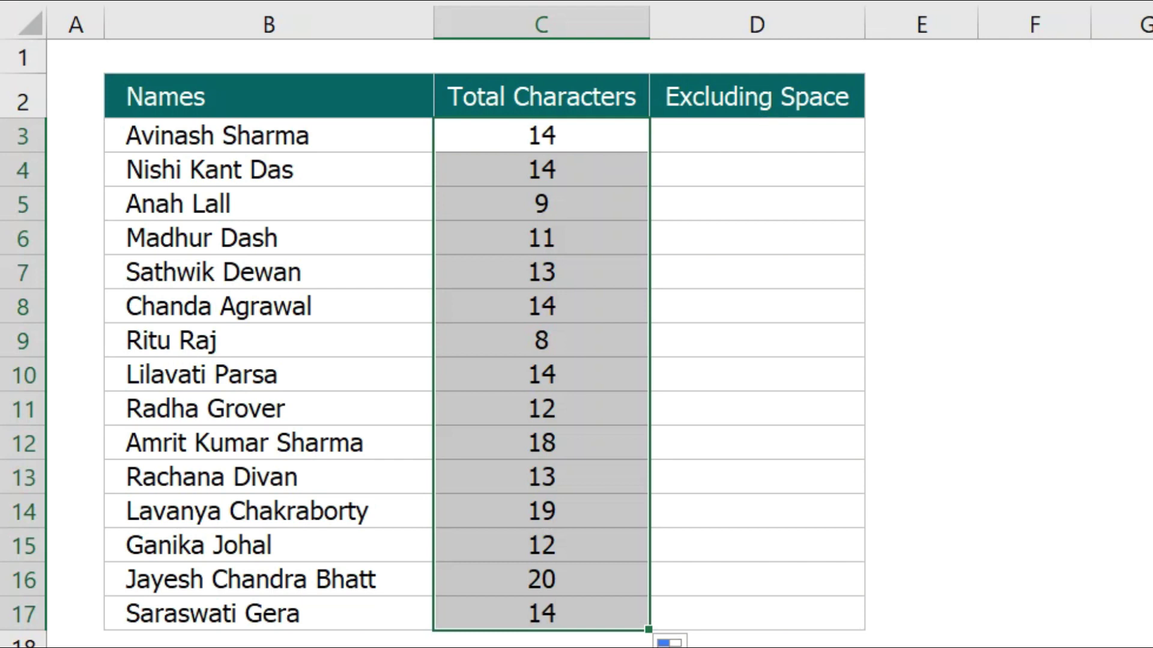
# - Replace the full name in B9 with a single first name that contains no space
pyautogui.click(775, 136)
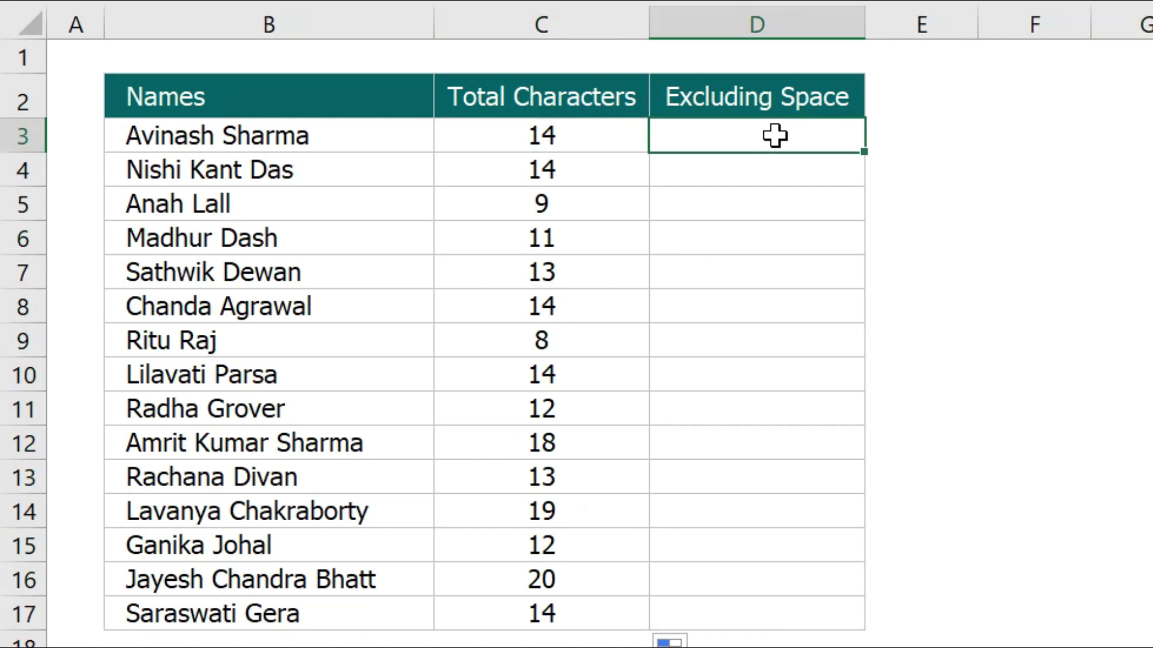
pyautogui.click(222, 170)
pyautogui.click(199, 198)
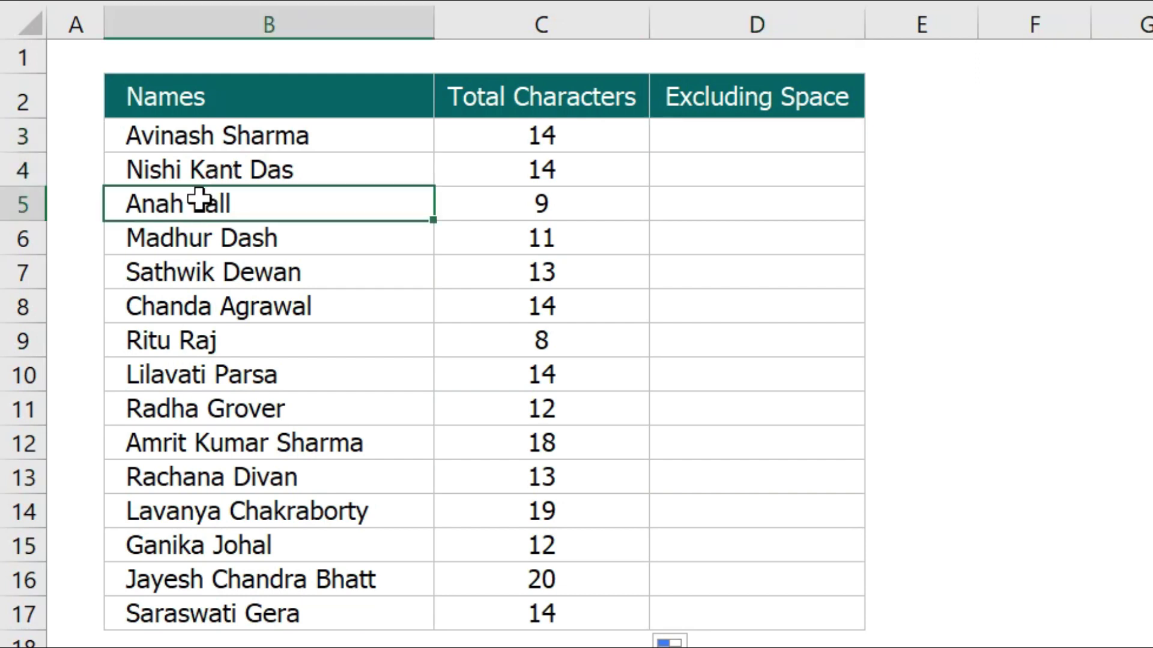
pyautogui.click(207, 431)
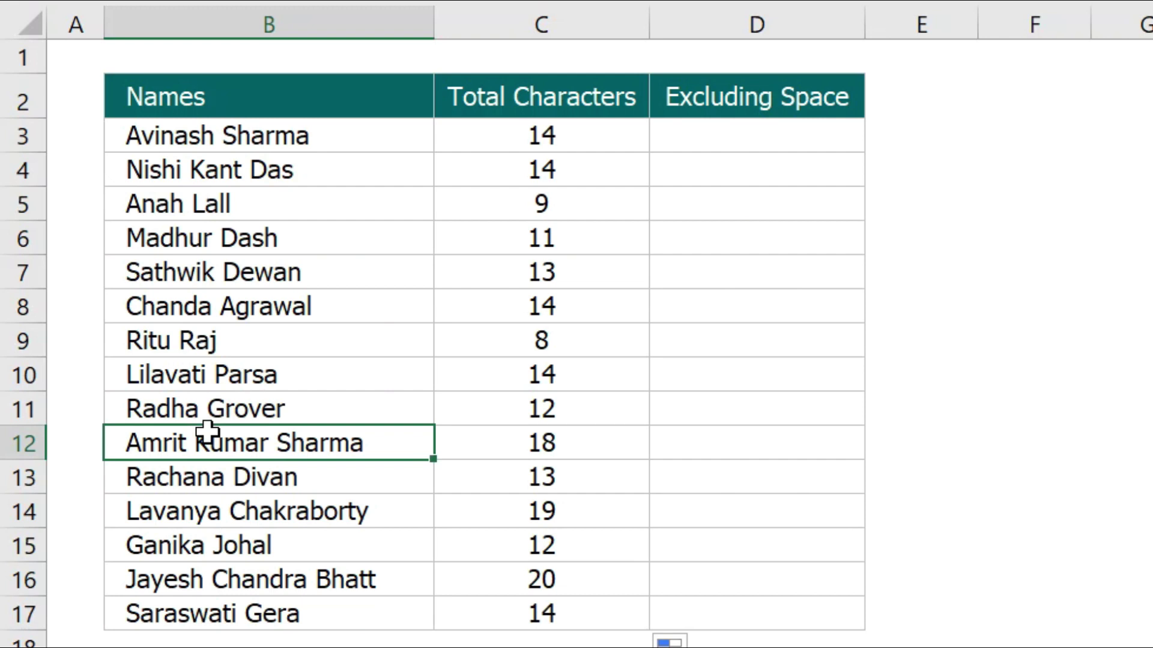
pyautogui.click(247, 344)
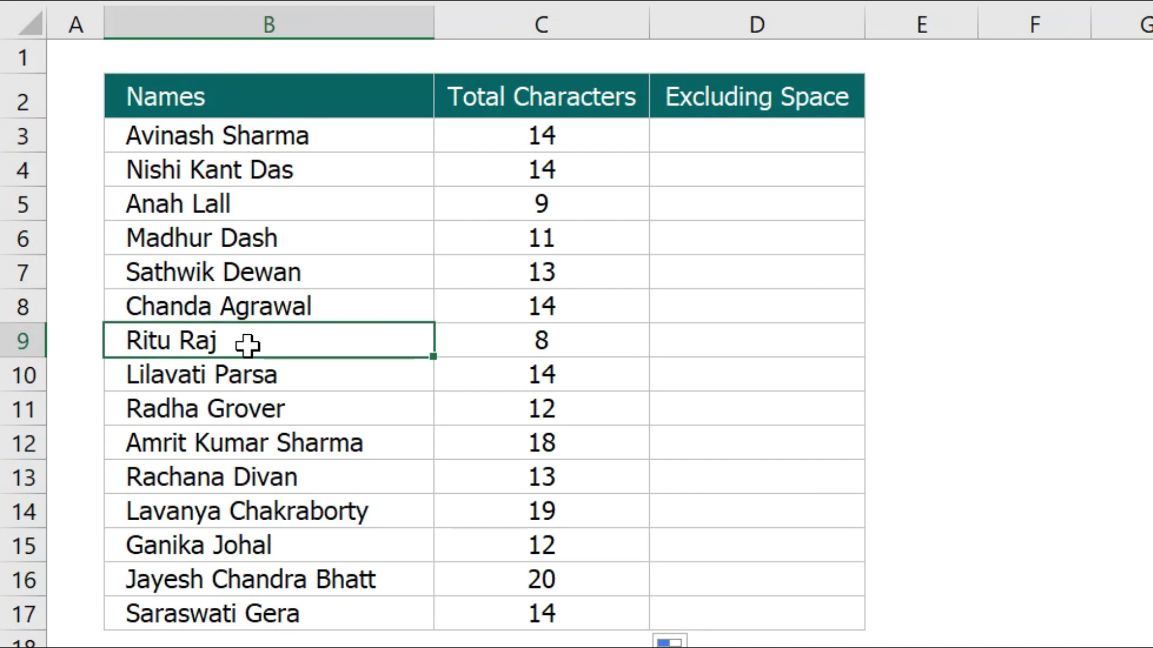
pyautogui.write('Vivek')
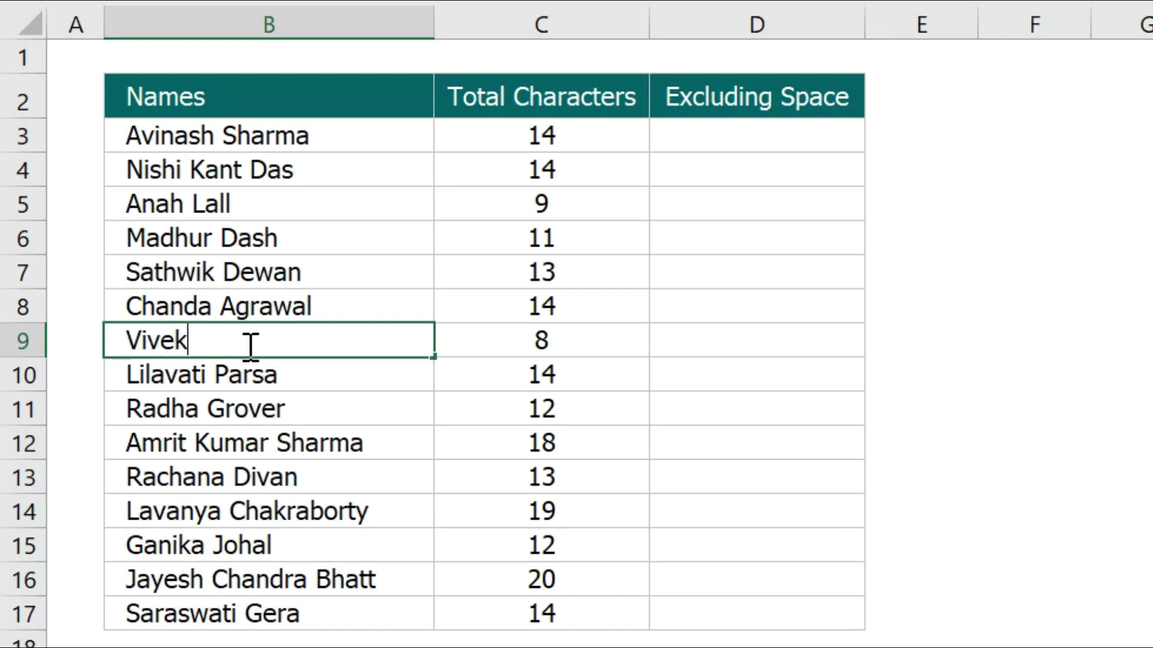
pyautogui.press('Return')
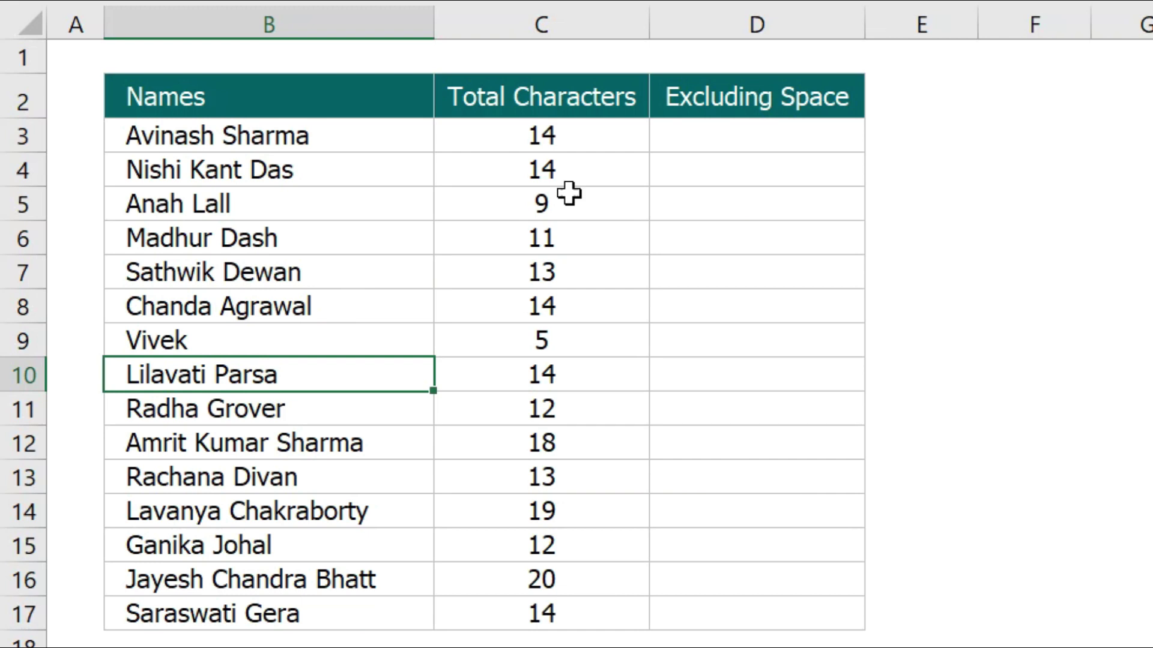
# - Enter =SUBSTITUTE(B3," ","") in D3 to remove the spaces from the name, and fill it down to D17
pyautogui.click(798, 123)
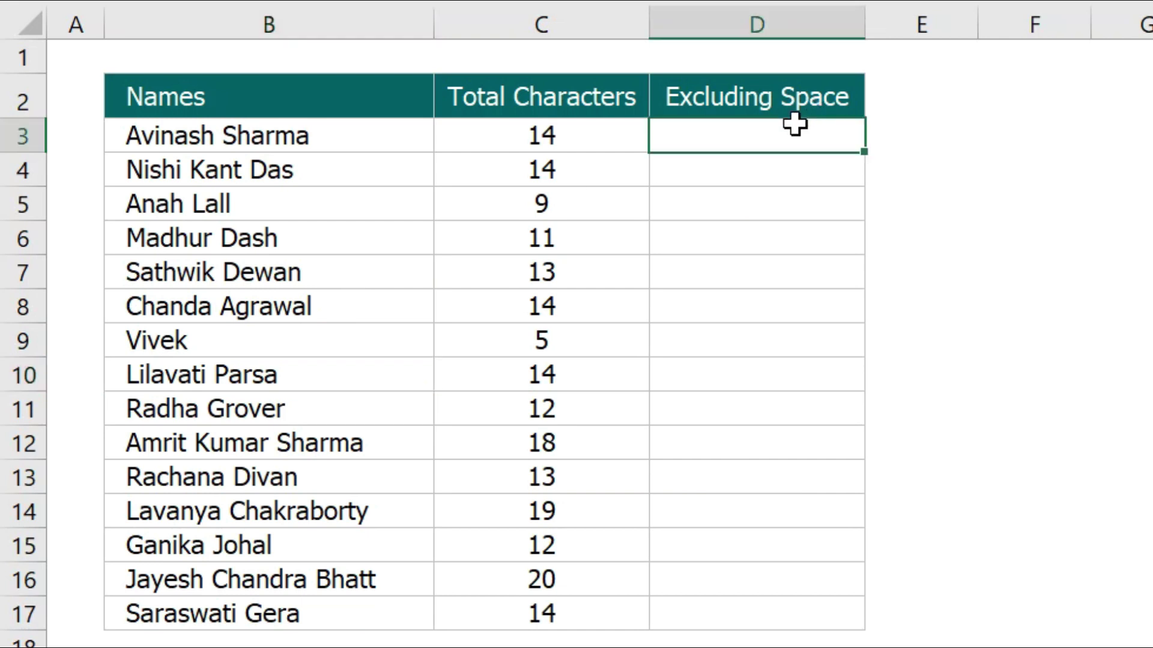
pyautogui.click(259, 131)
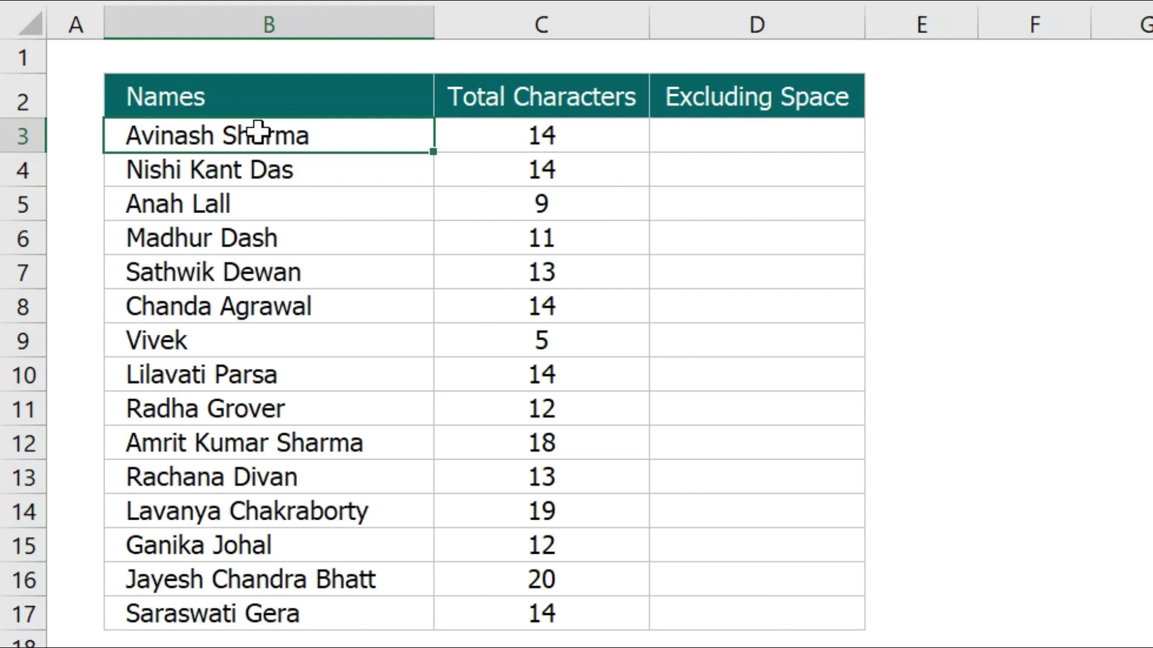
pyautogui.moveTo(258, 131); pyautogui.dragTo(278, 611)
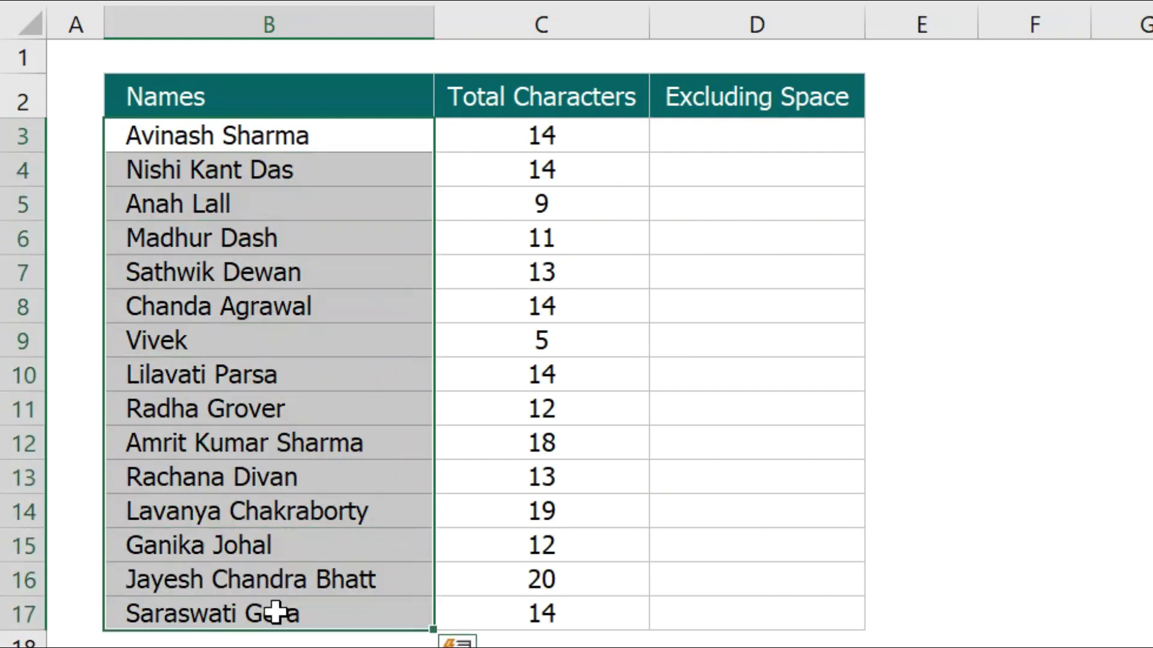
pyautogui.click(733, 140)
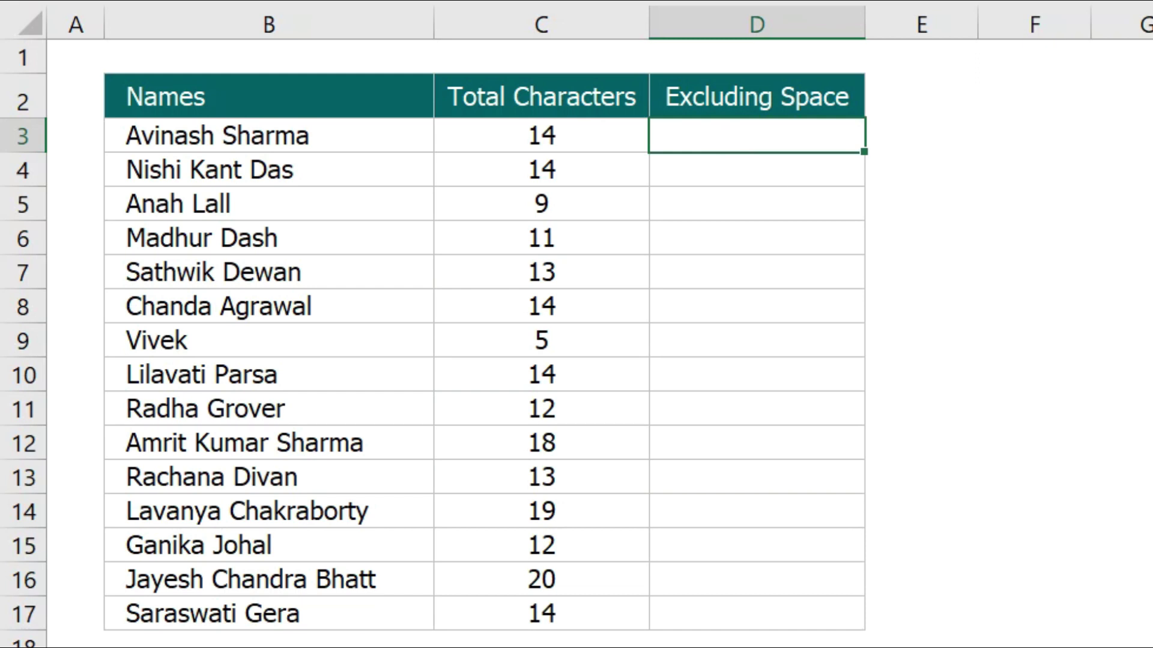
pyautogui.write('=sub')
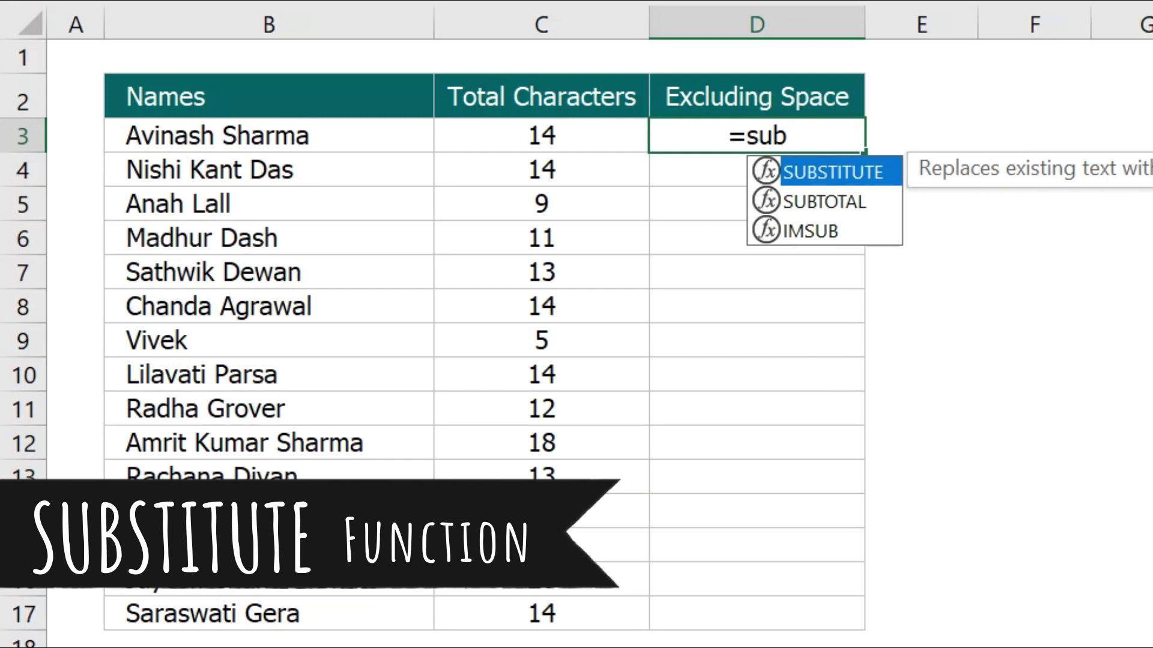
pyautogui.press('Tab')
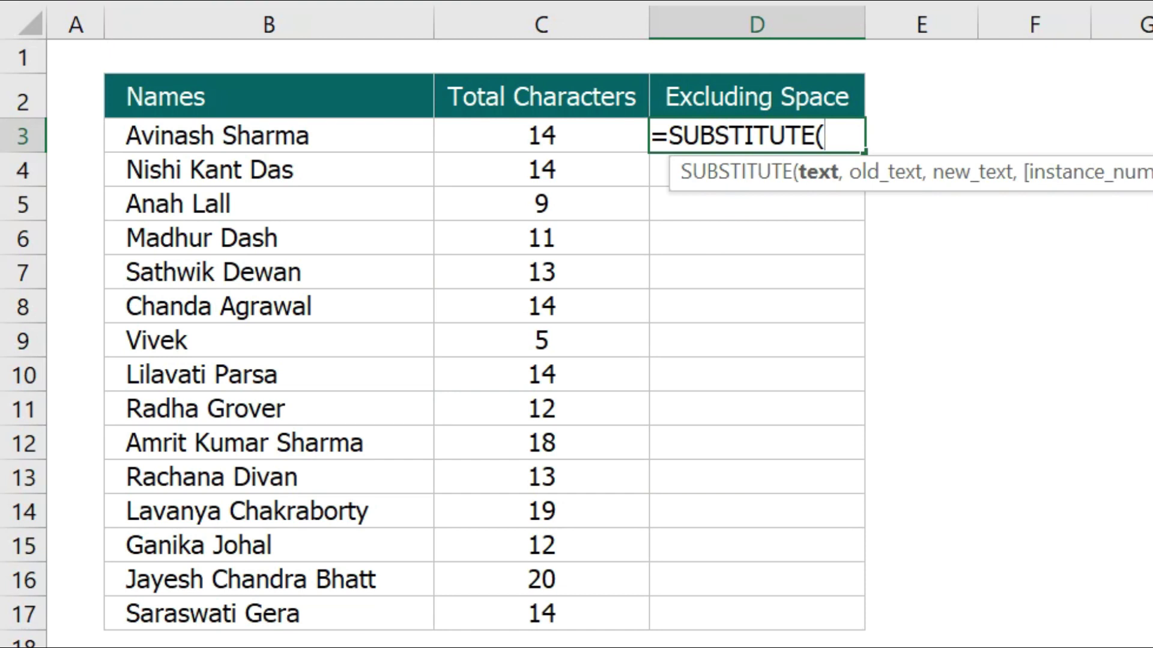
pyautogui.click(378, 134)
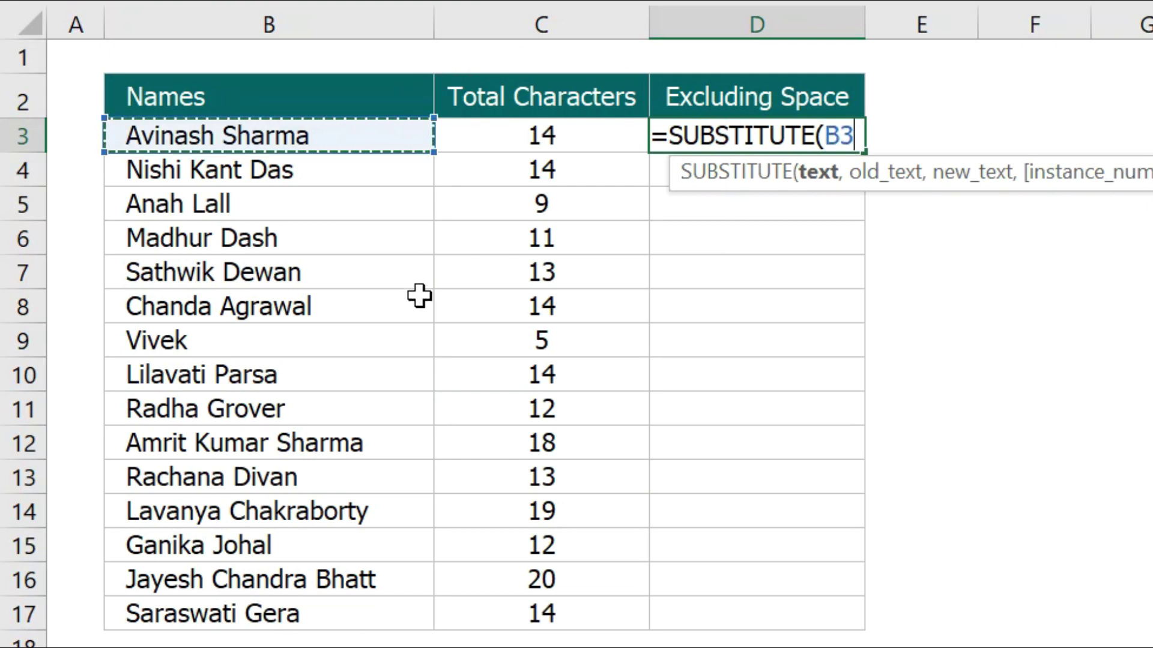
pyautogui.write(',')
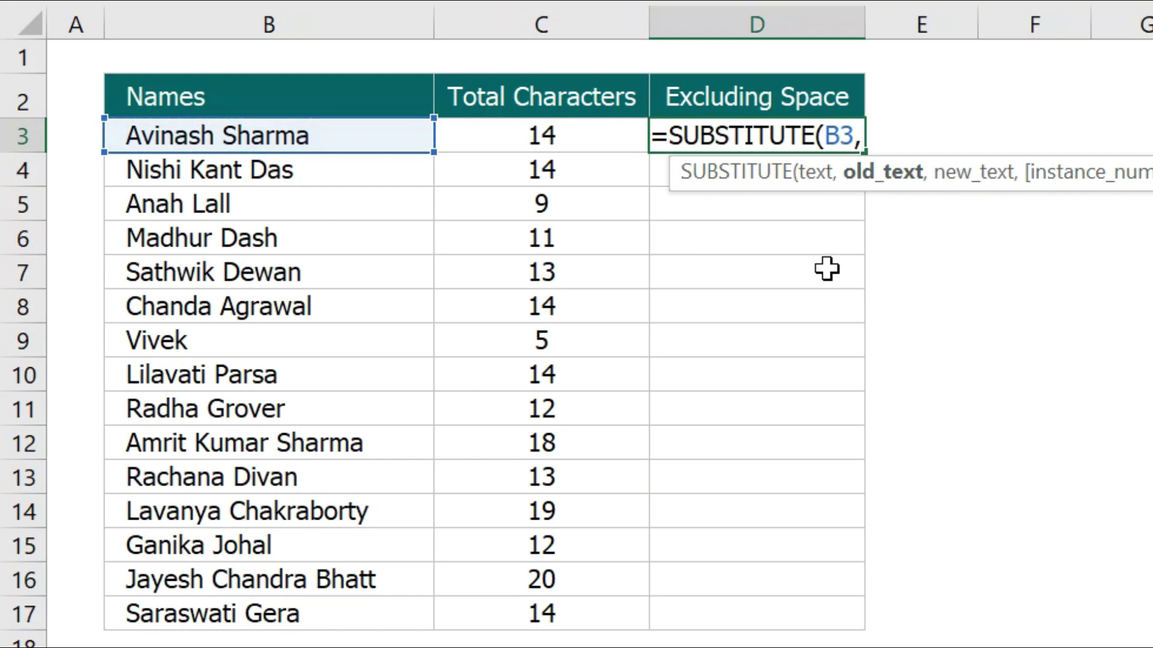
pyautogui.write('" "')
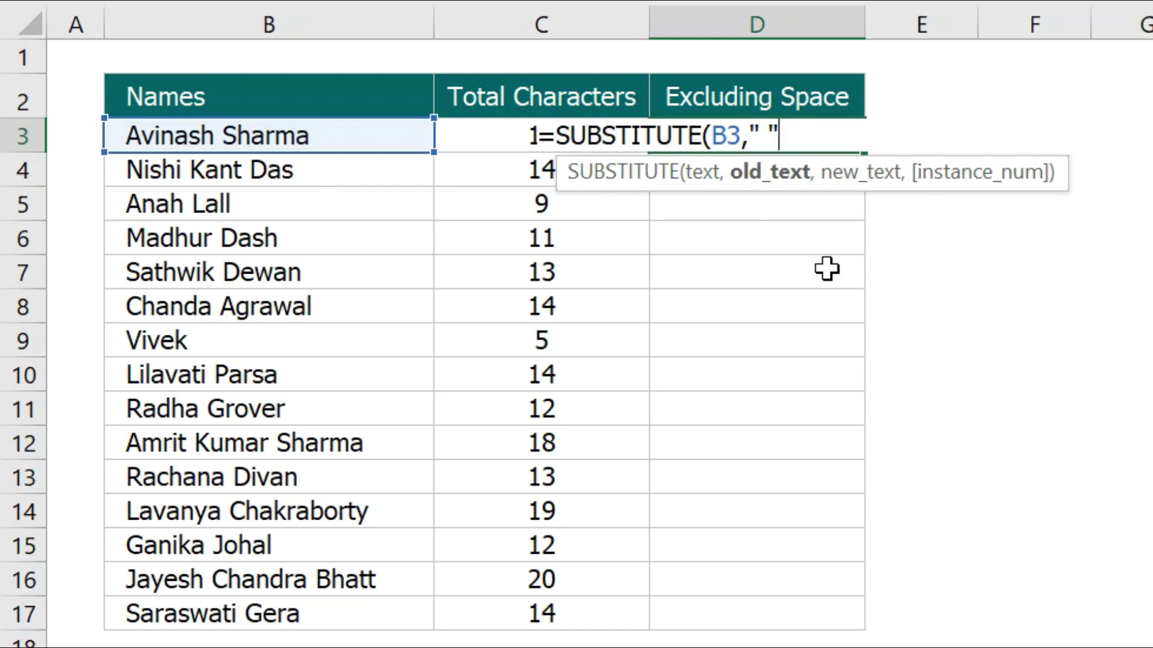
pyautogui.write(',')
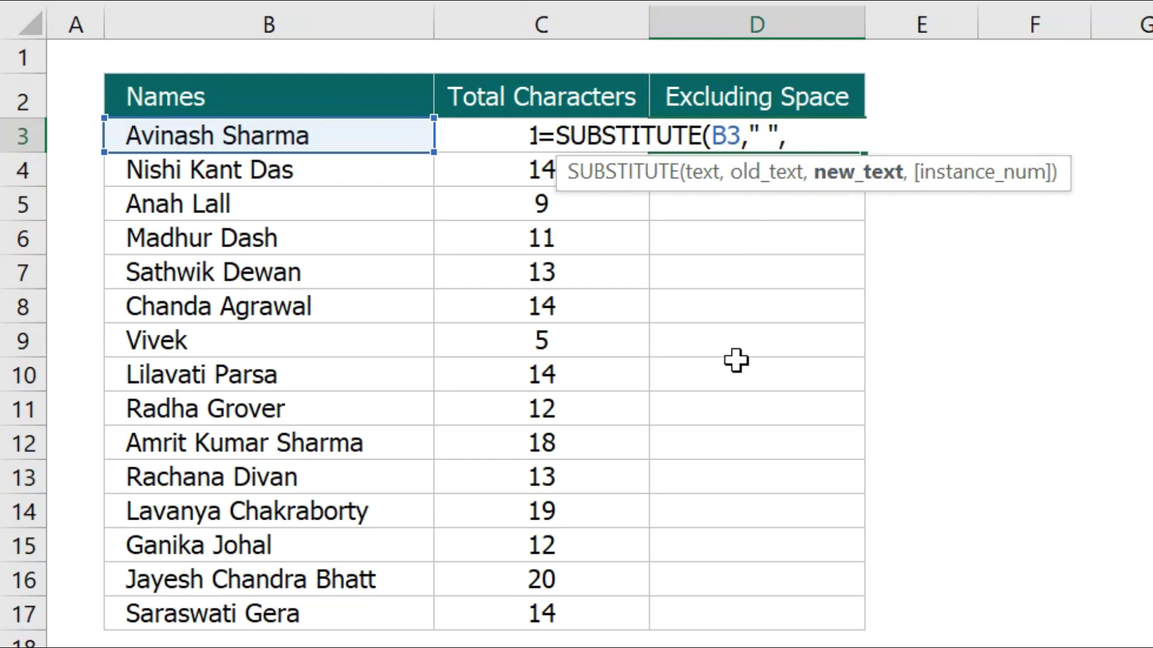
pyautogui.write('"")')
pyautogui.press('Return')
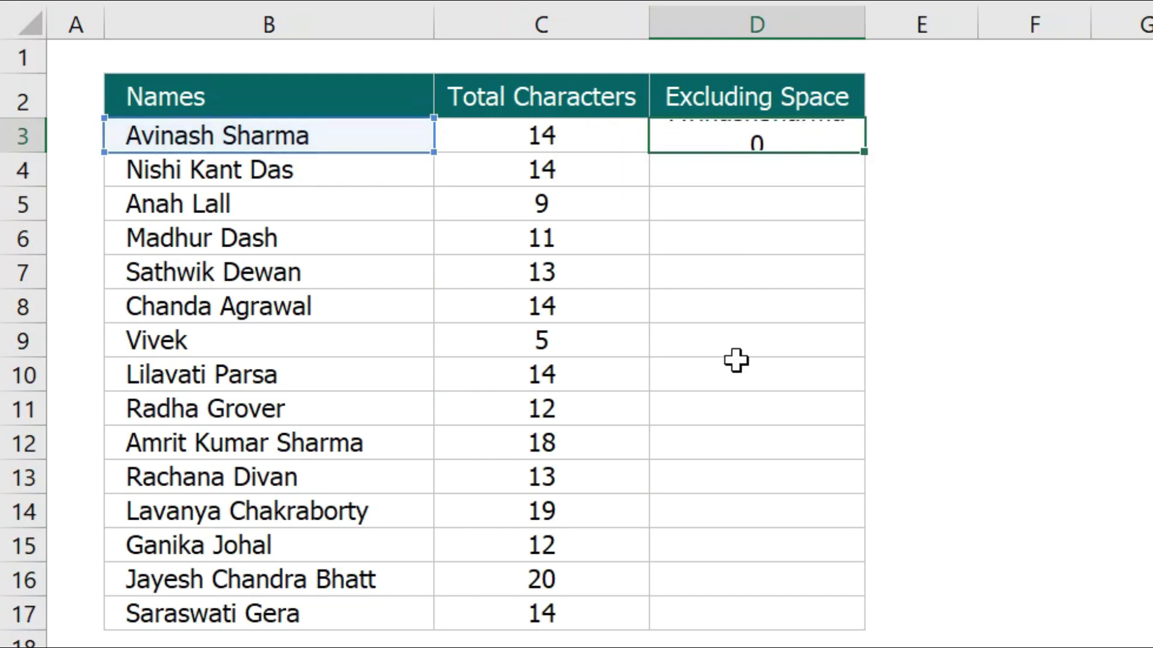
pyautogui.click(805, 136)
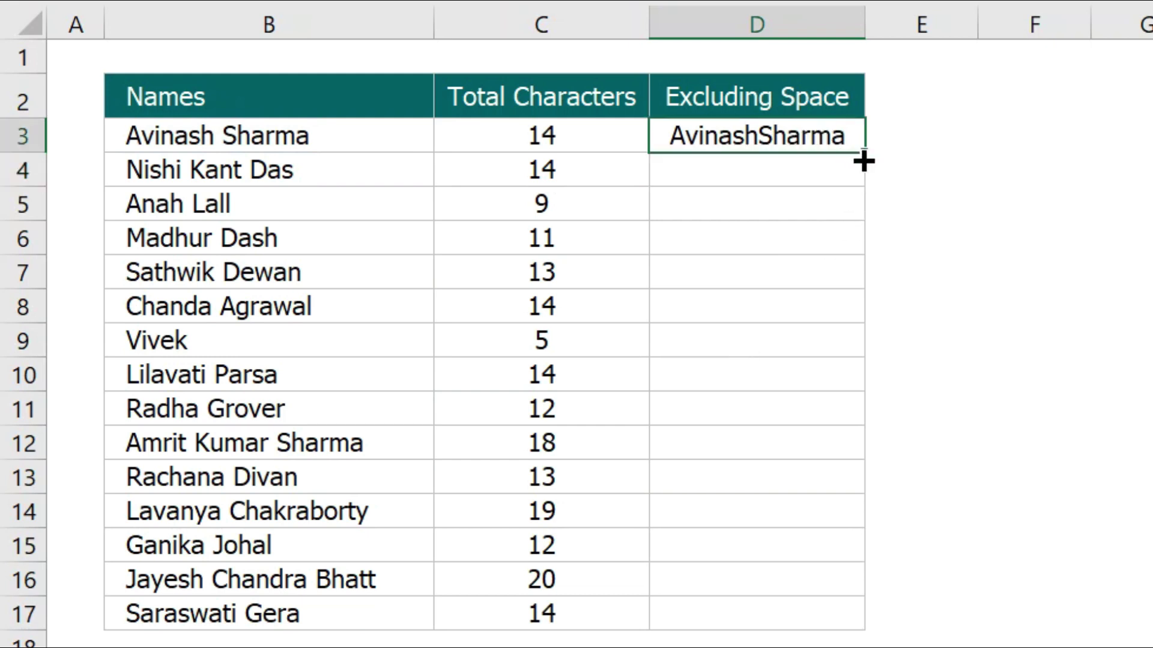
pyautogui.doubleClick(864, 153)
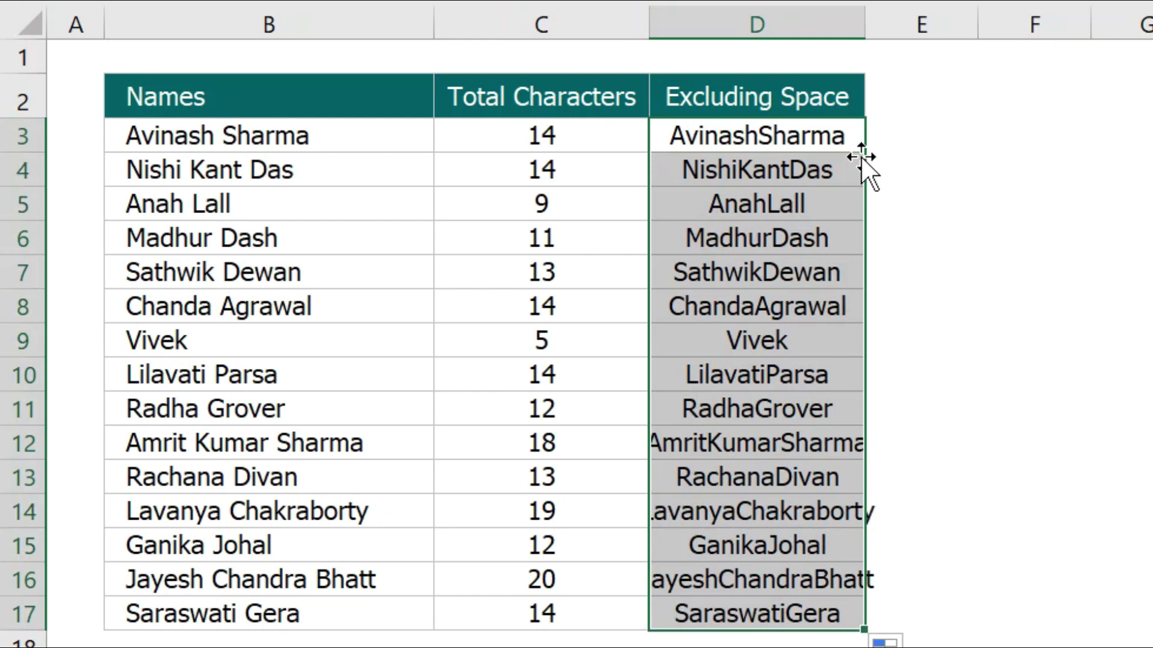
# - Wrap the SUBSTITUTE formula in D3 in LEN, making it =LEN(SUBSTITUTE(B3," ",""))
pyautogui.click(806, 138)
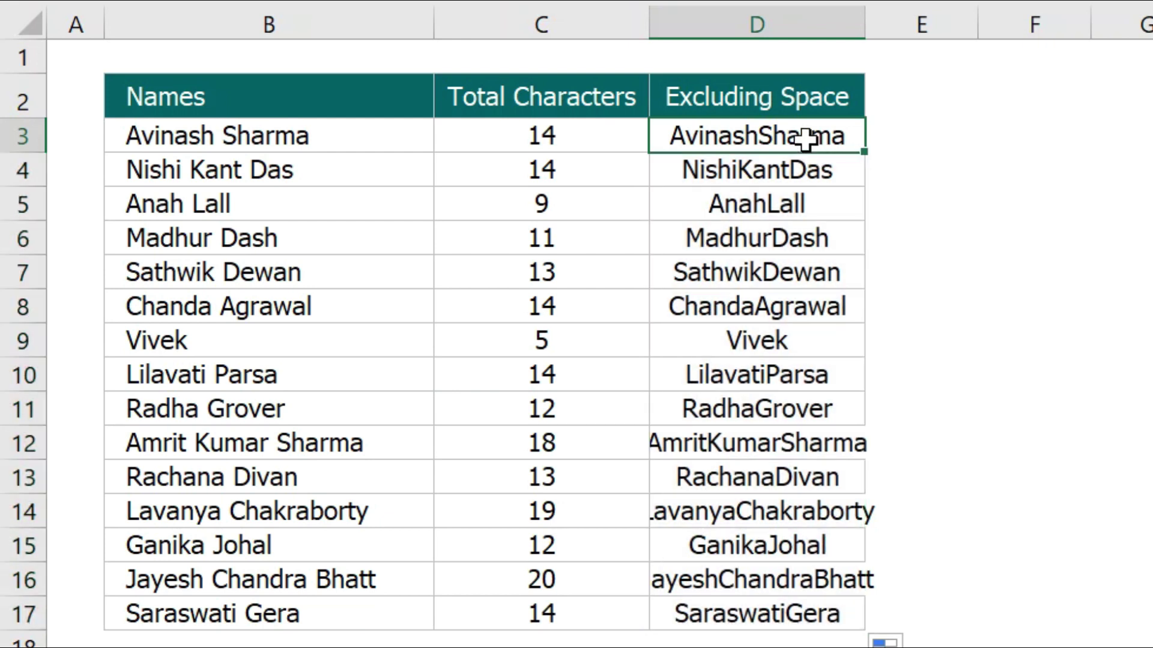
pyautogui.doubleClick(758, 138)
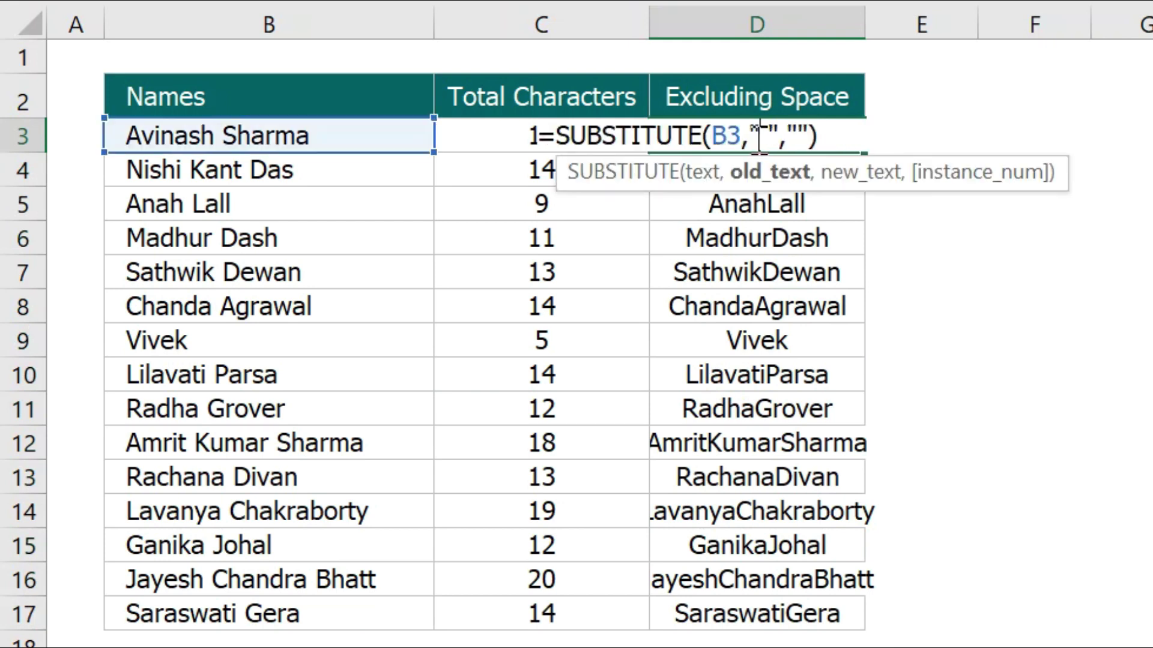
pyautogui.click(561, 137)
pyautogui.write('LEN')
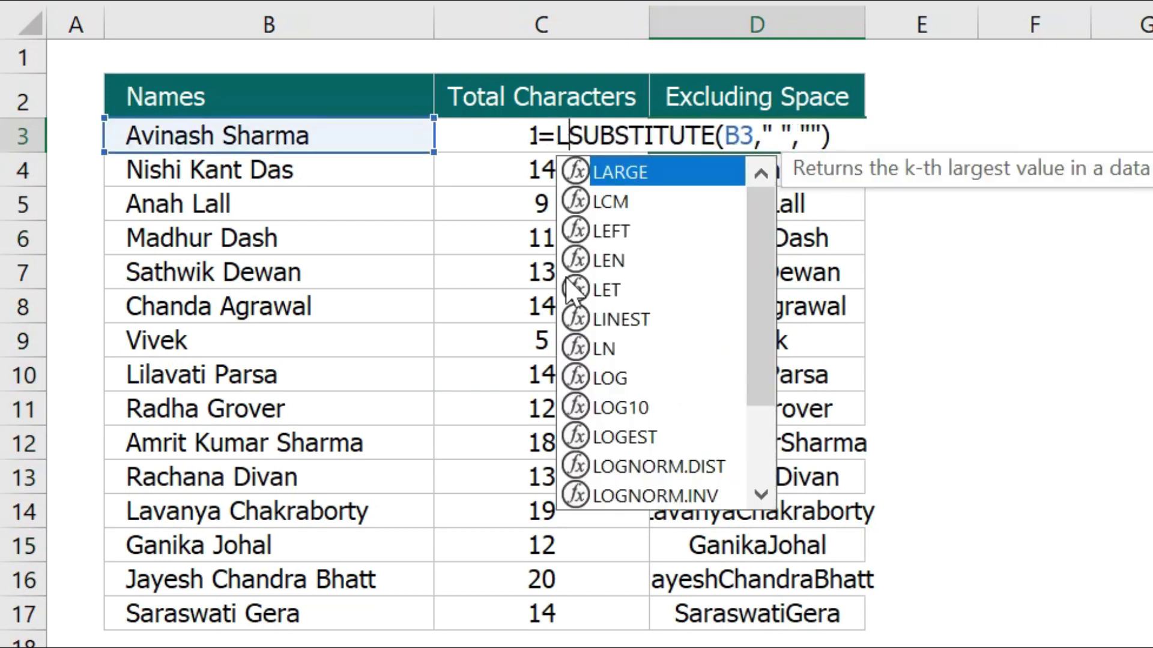
pyautogui.write('(')
pyautogui.click(917, 134)
pyautogui.write(')')
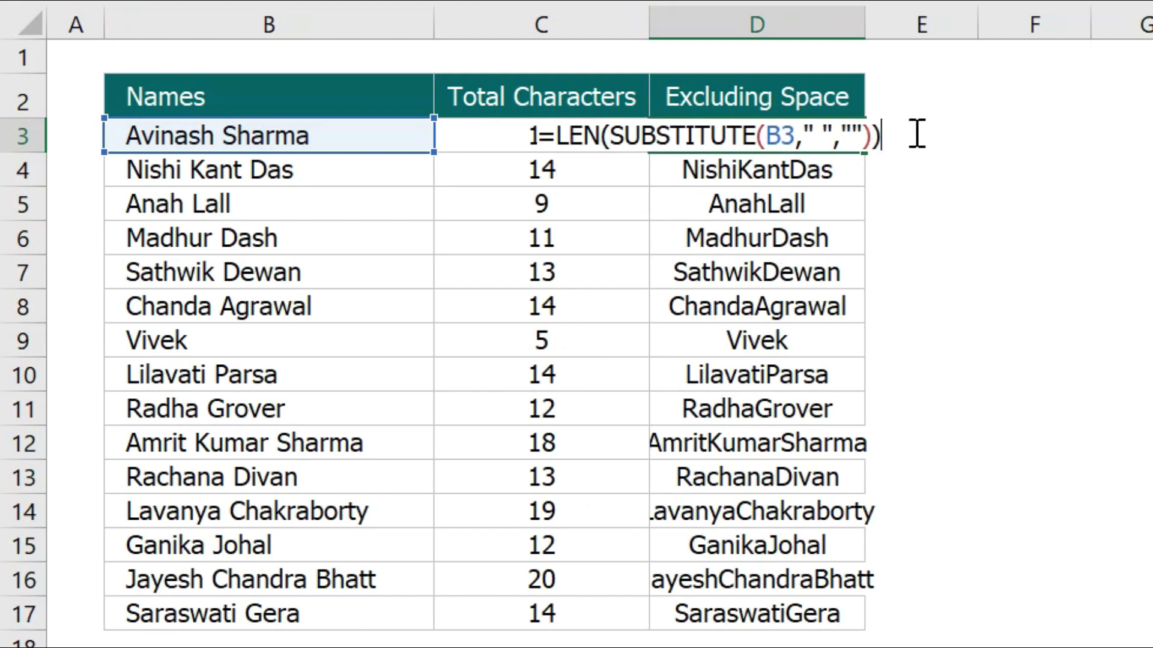
pyautogui.press('Return')
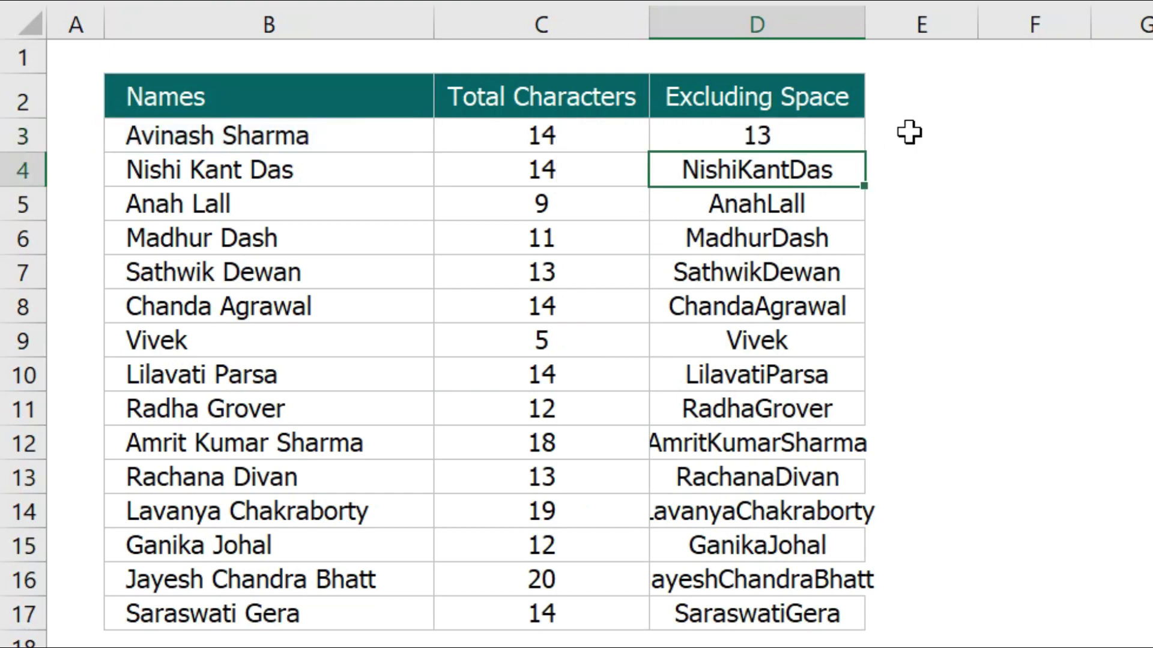
# - Fill the LEN and SUBSTITUTE formula from D3 down the Excluding Space column to D17
pyautogui.click(810, 130)
pyautogui.doubleClick(863, 152)
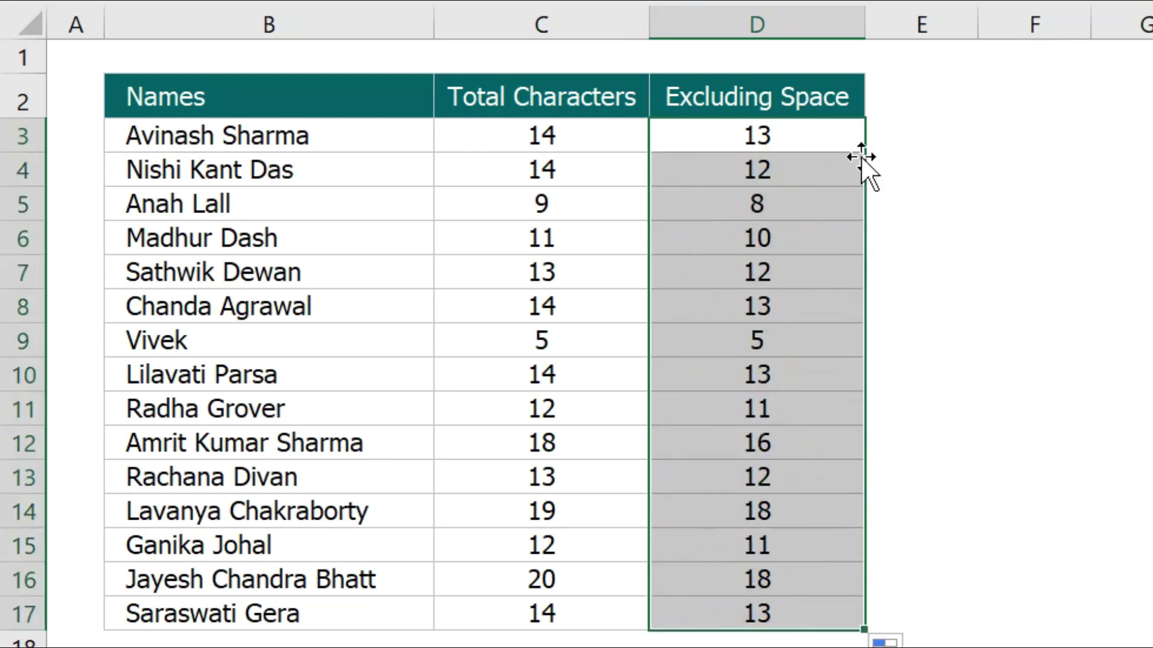
pyautogui.click(772, 150)
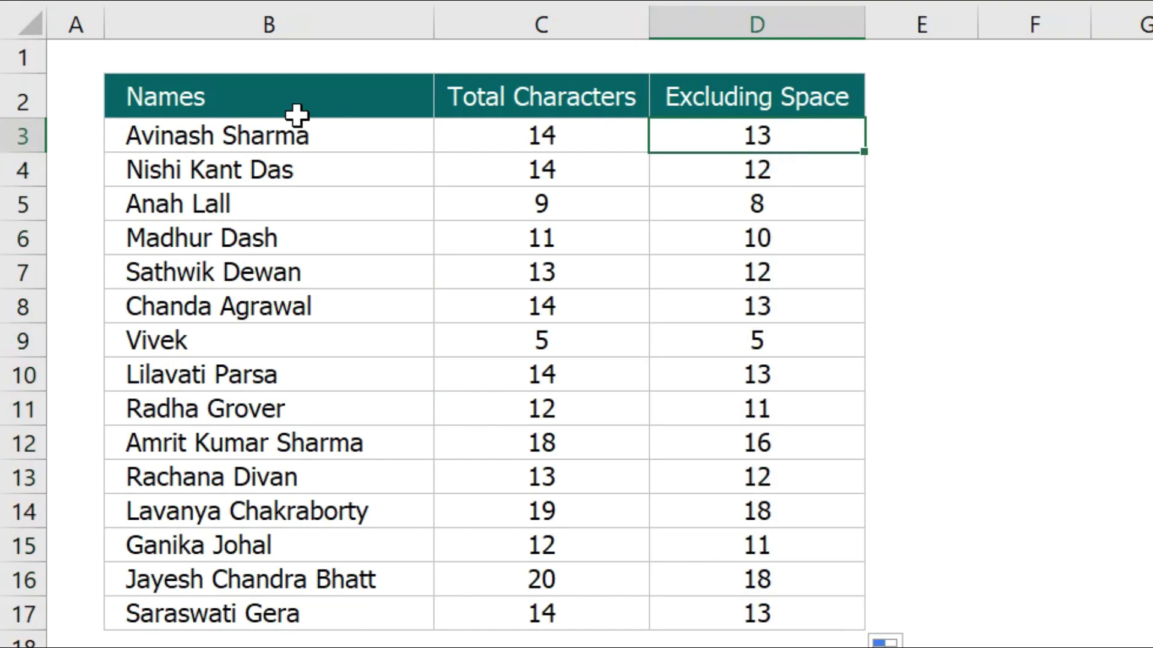
# - Compare the Total Characters and Excluding Space counts with the names in rows 3, 4 and 9
pyautogui.click(483, 130)
pyautogui.click(716, 146)
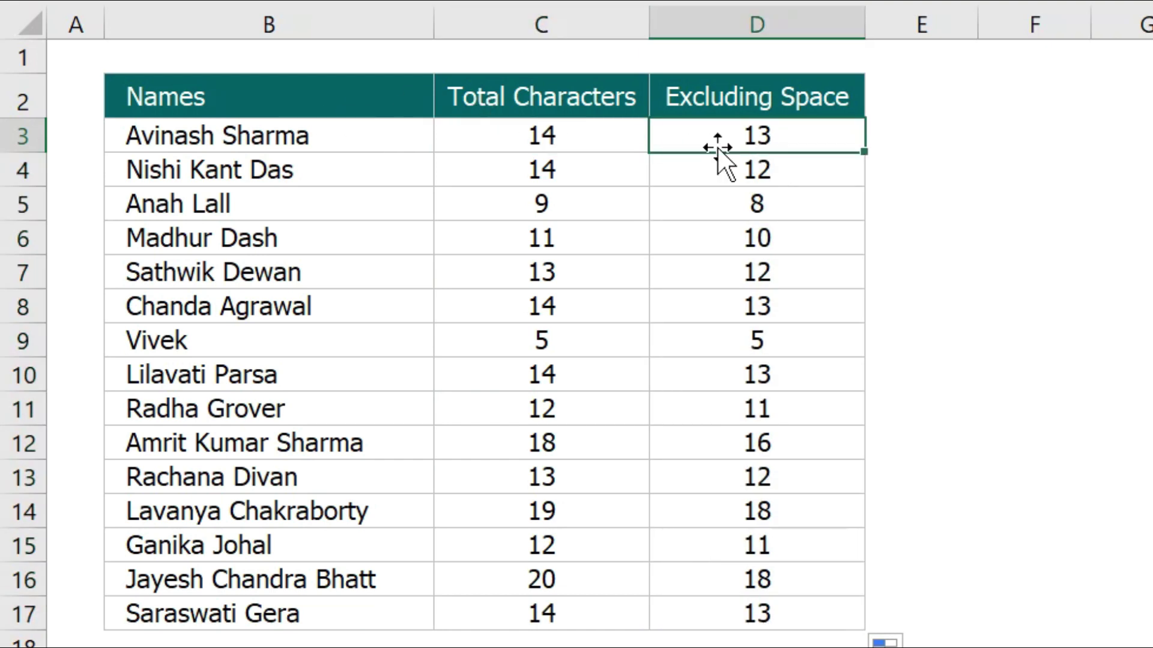
pyautogui.click(242, 175)
pyautogui.click(480, 172)
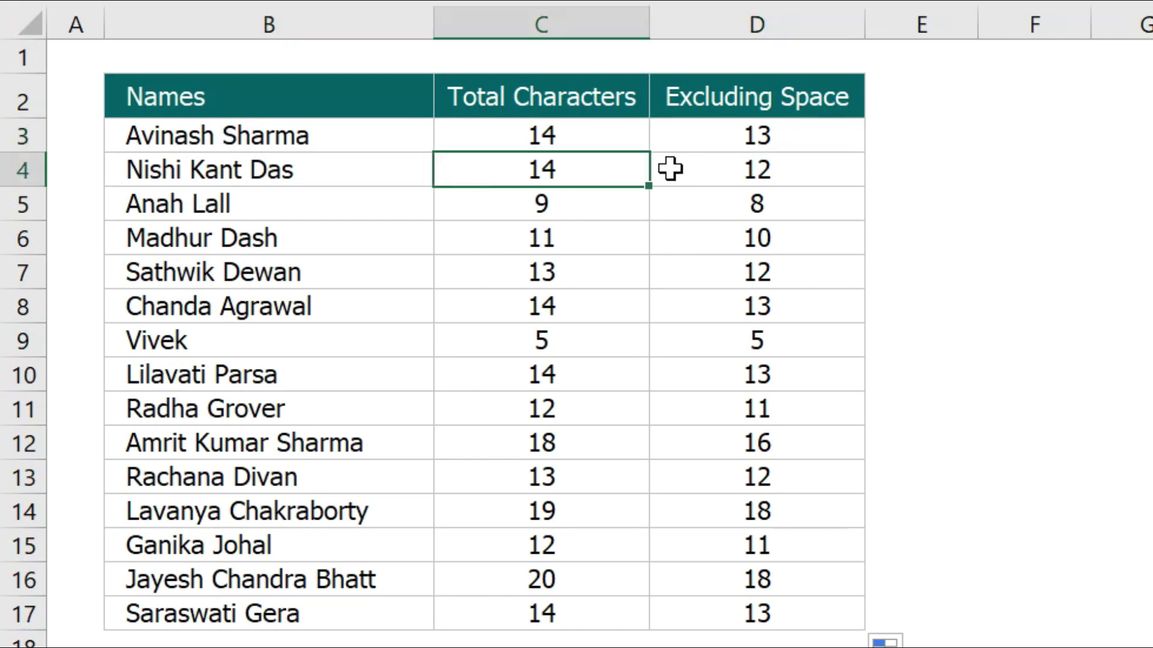
pyautogui.click(691, 170)
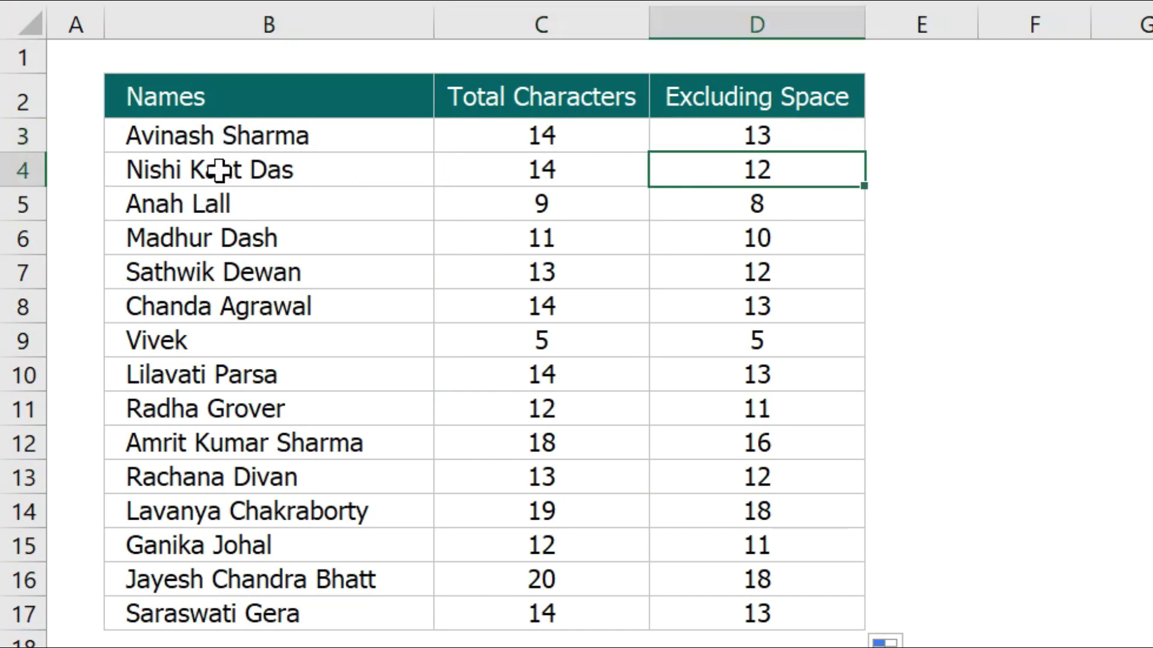
pyautogui.click(190, 341)
pyautogui.click(465, 341)
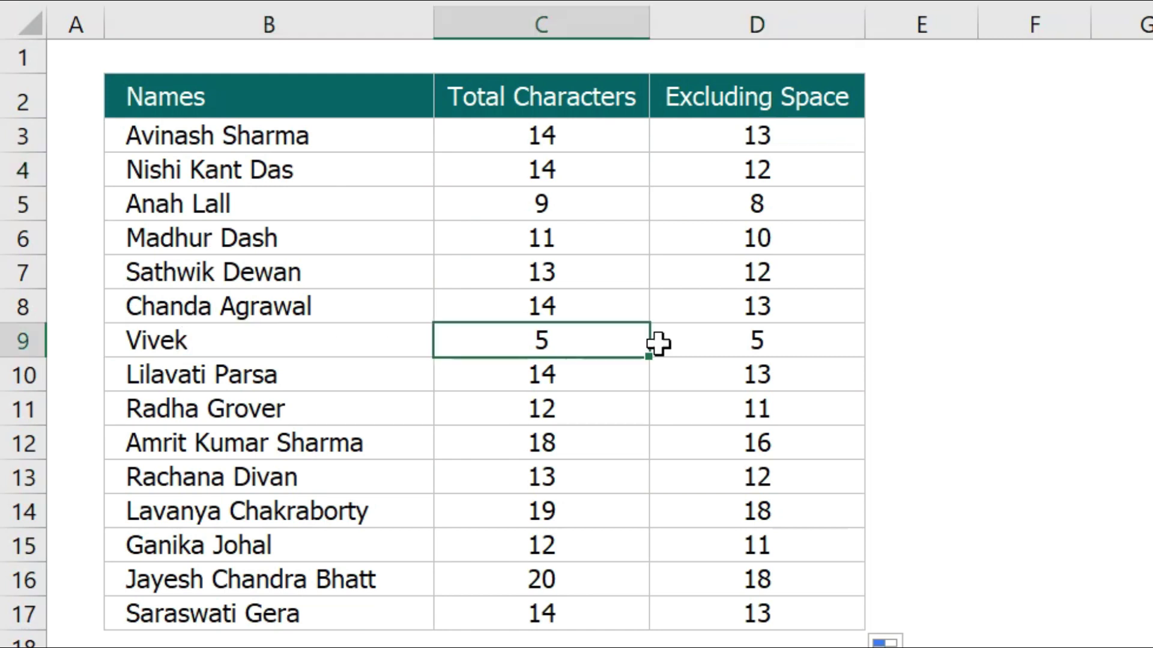
pyautogui.click(721, 344)
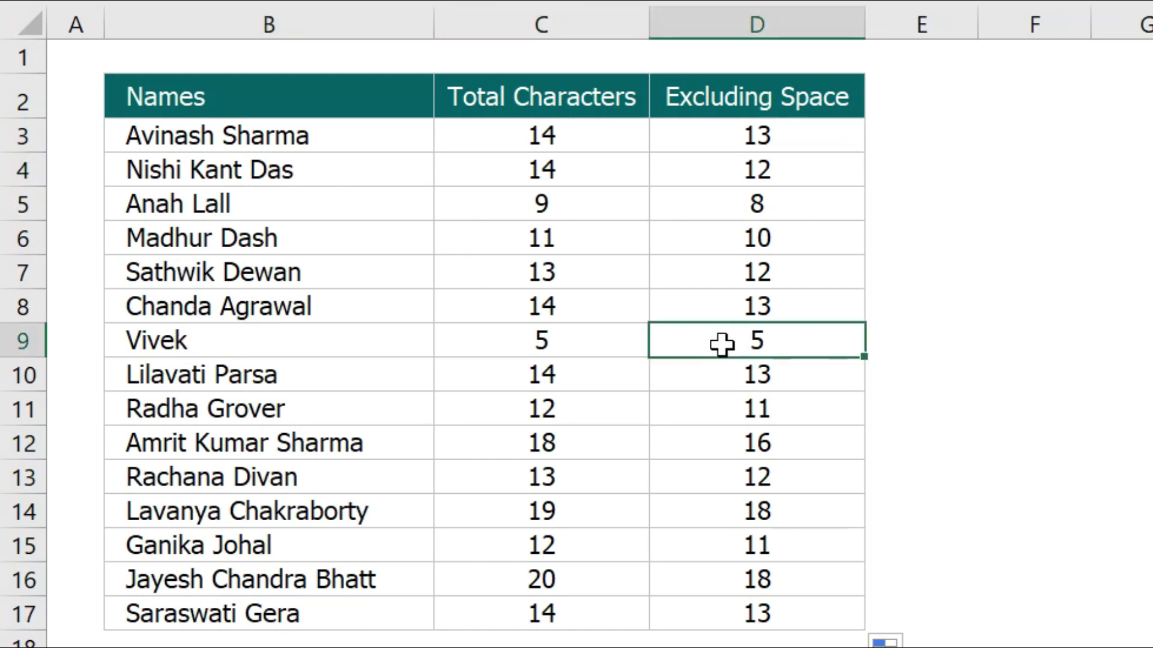
pyautogui.click(764, 133)
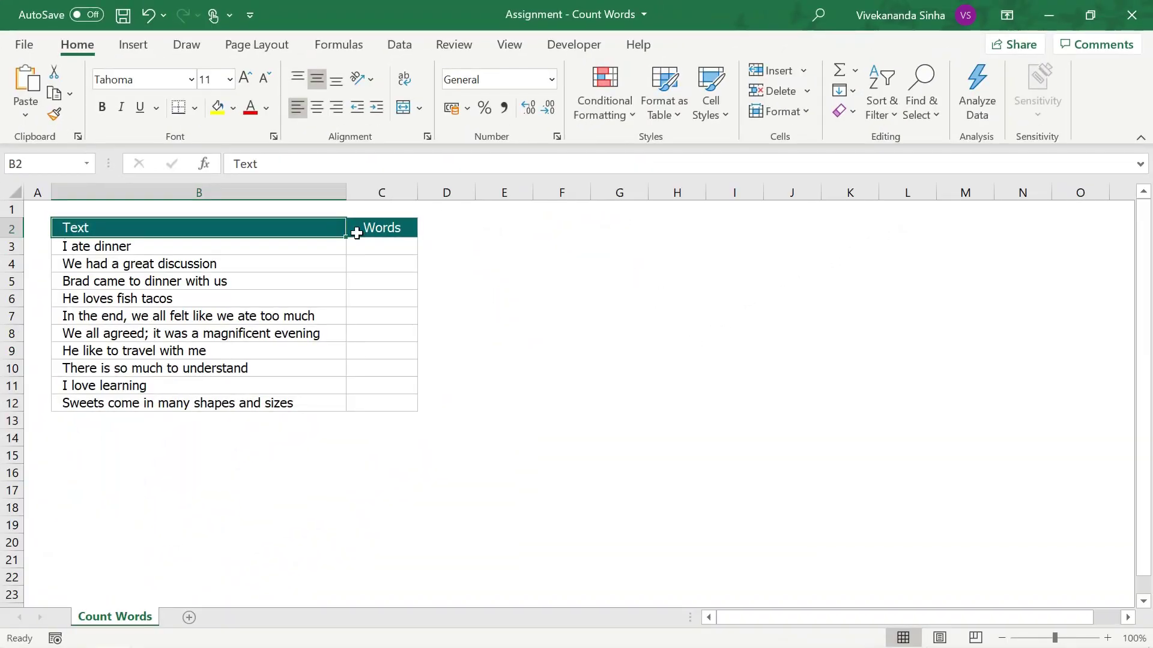
# - Review the sentences in B3:B12 and the Words column of the Count Words assignment workbook
pyautogui.moveTo(282, 252); pyautogui.dragTo(266, 397)
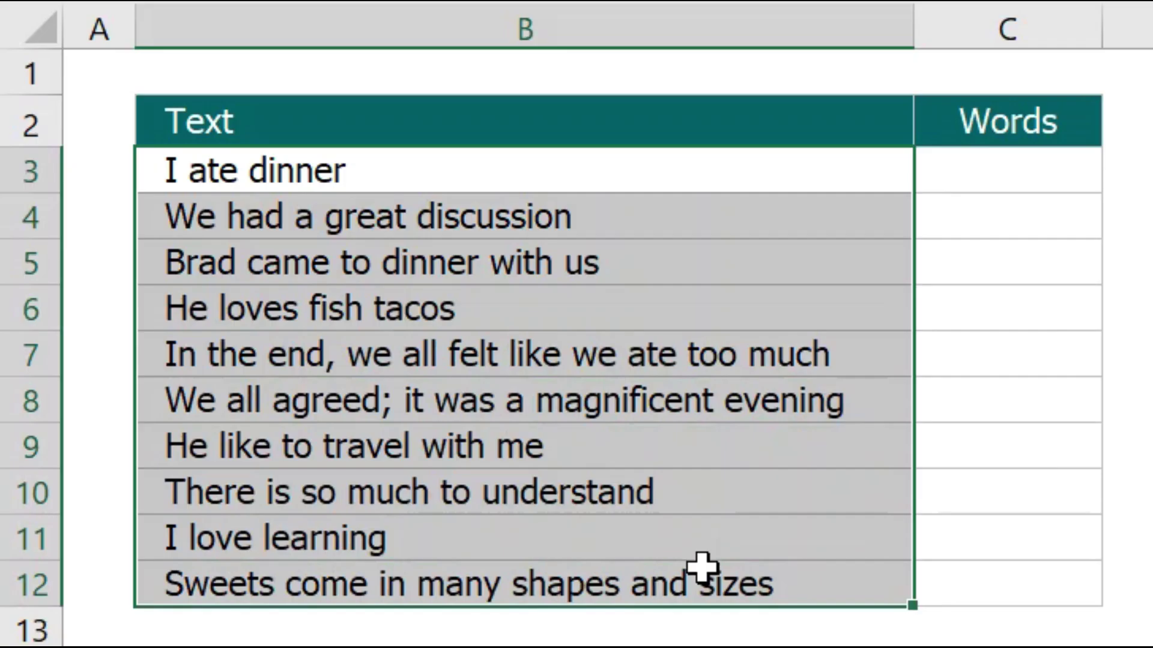
pyautogui.click(504, 217)
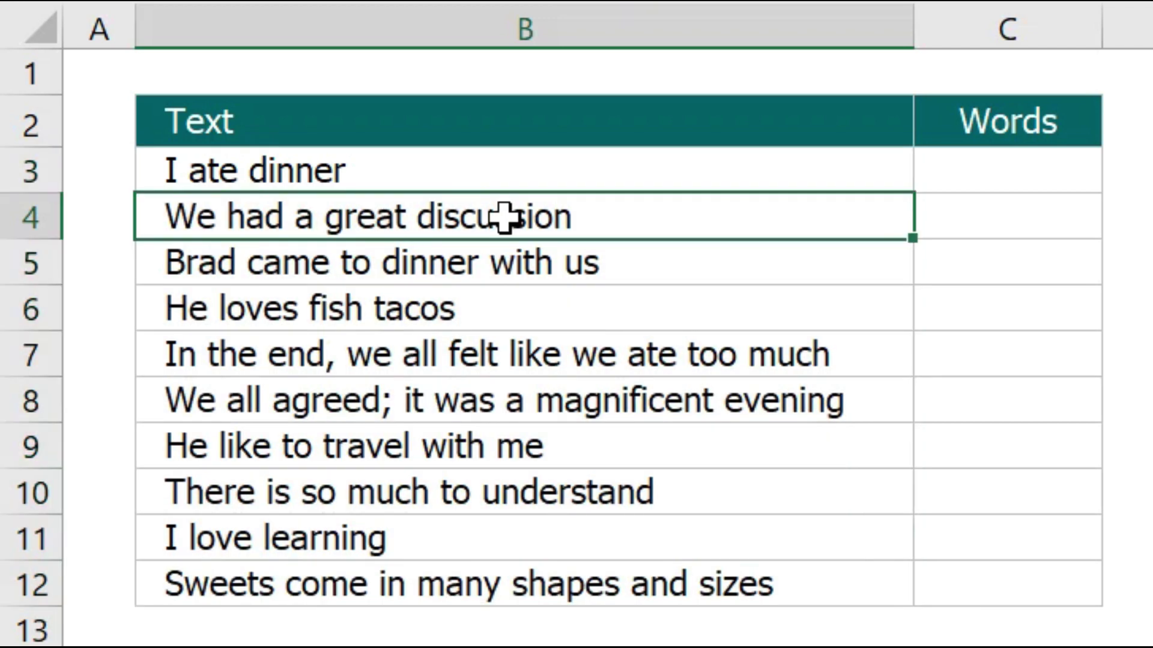
pyautogui.click(548, 170)
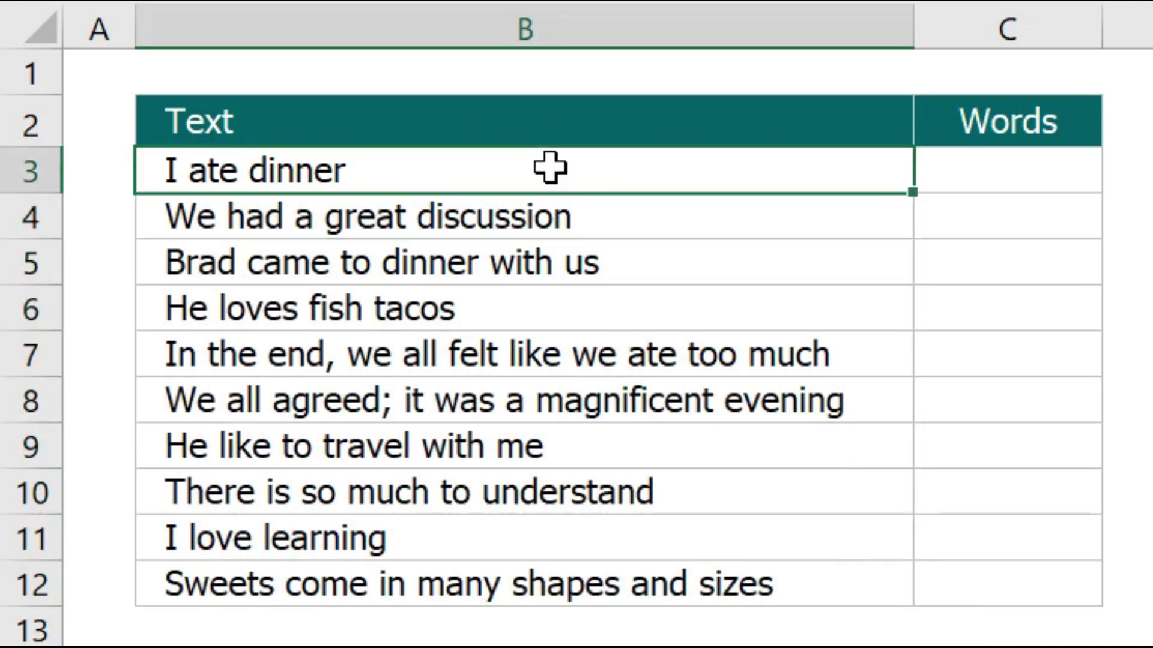
pyautogui.click(978, 173)
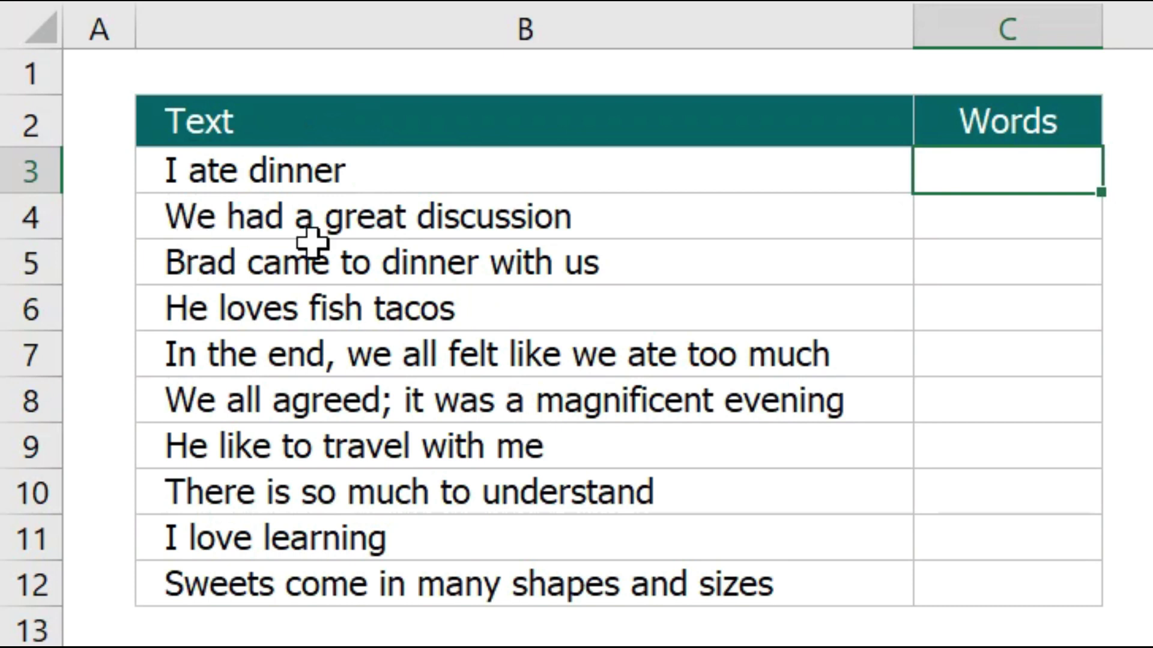
pyautogui.click(929, 217)
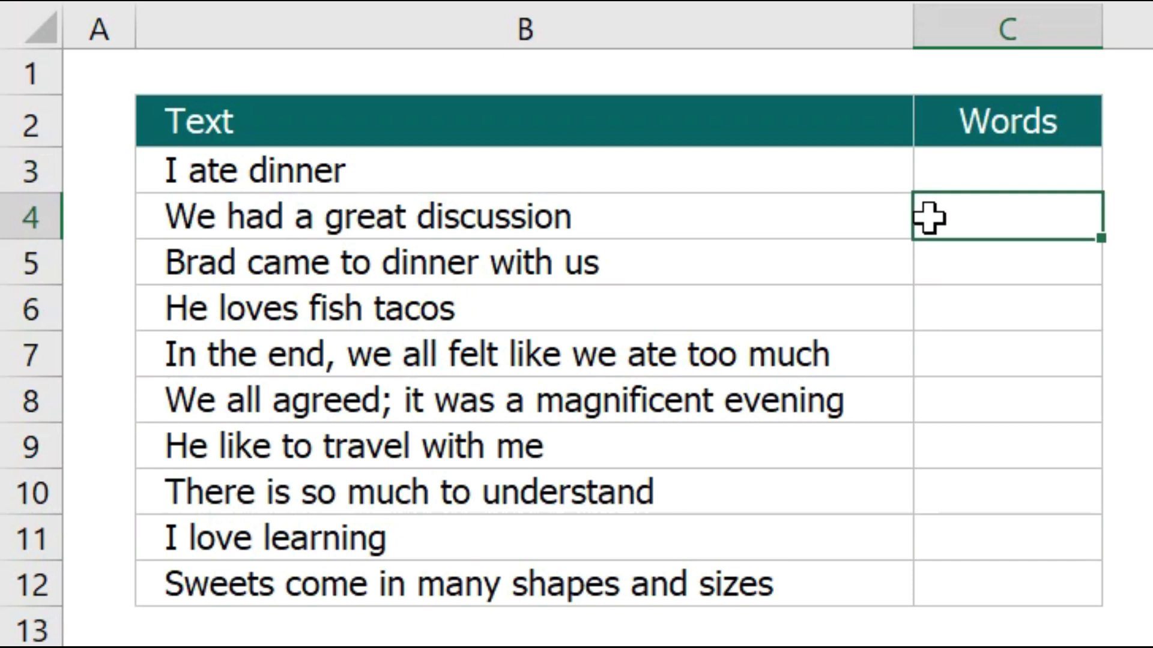